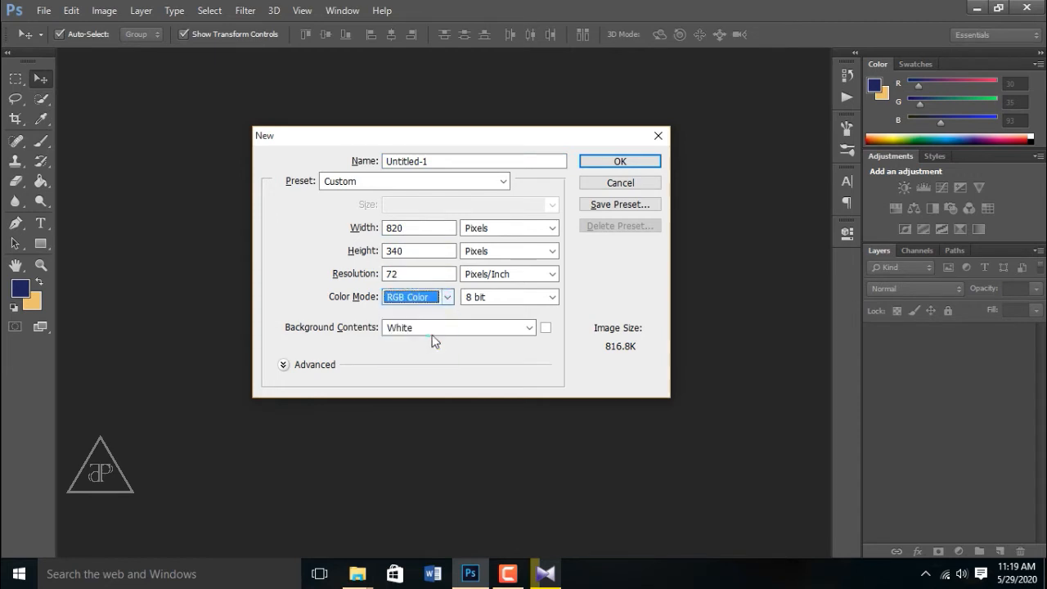
# Step: Name the new 820 × 340 px, 72 ppi RGB white-background document 'FB'
pyautogui.click(439, 161)
pyautogui.click(343, 156)
pyautogui.write('FB')
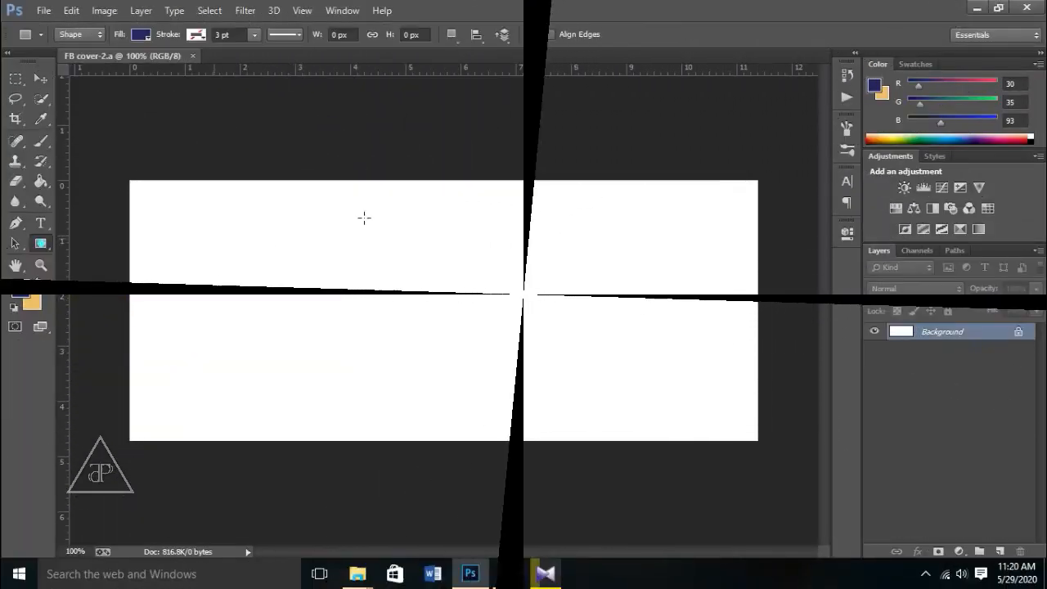
# Step: Draw a tall navy rectangle and rotate it about 9° into a slanted band across the canvas
pyautogui.moveTo(388, 160); pyautogui.dragTo(612, 494)
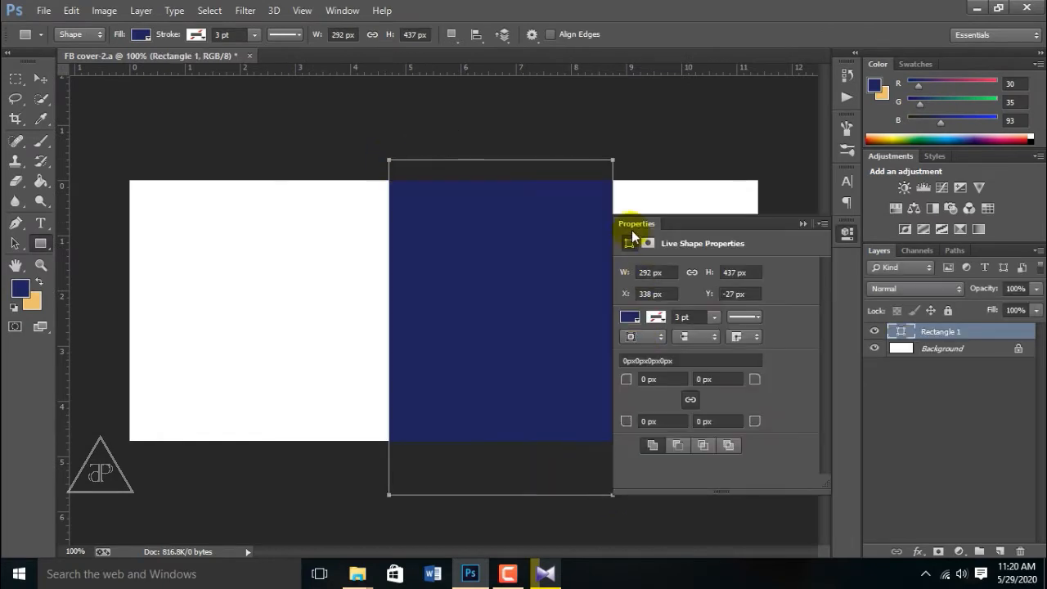
pyautogui.click(803, 225)
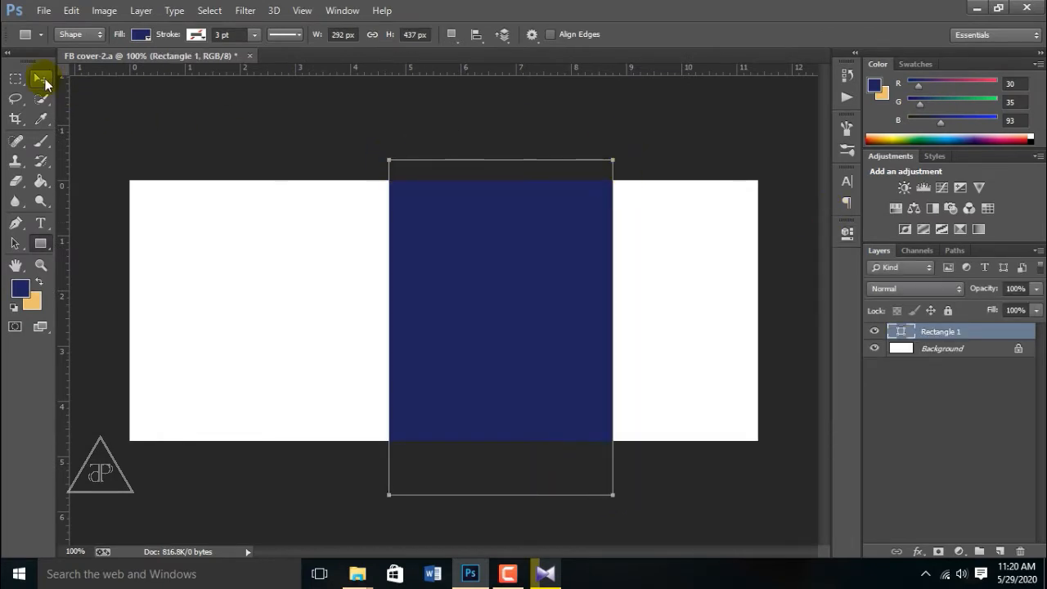
pyautogui.click(42, 80)
pyautogui.moveTo(614, 148); pyautogui.dragTo(654, 154)
pyautogui.moveTo(496, 276); pyautogui.dragTo(507, 261)
pyautogui.press('Return')
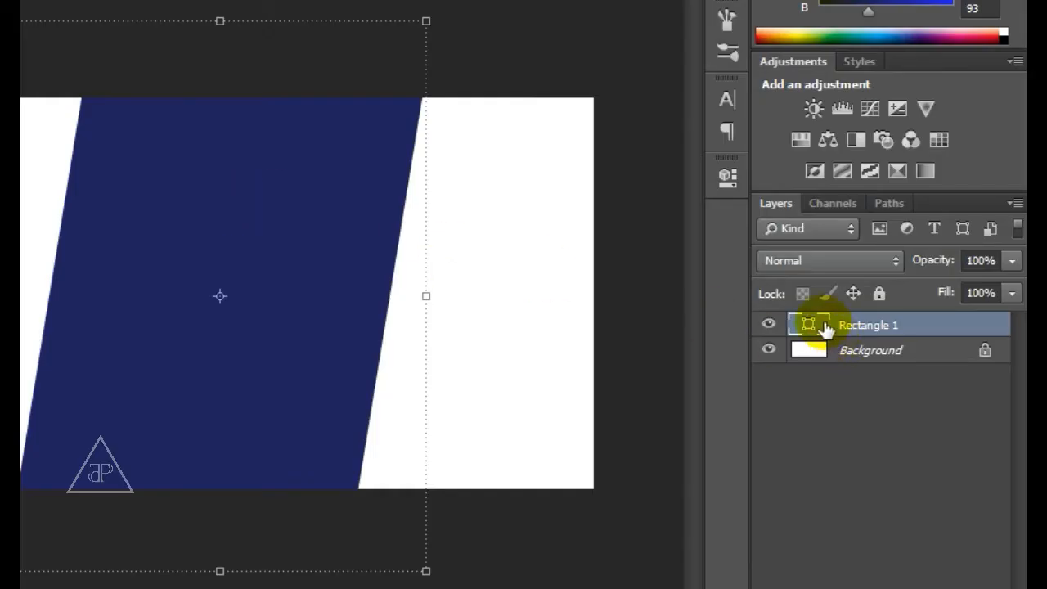
# Step: Duplicate the slanted rectangle and name the copy 'Rectangle 2'
pyautogui.hotkey('ctrl', 'j')
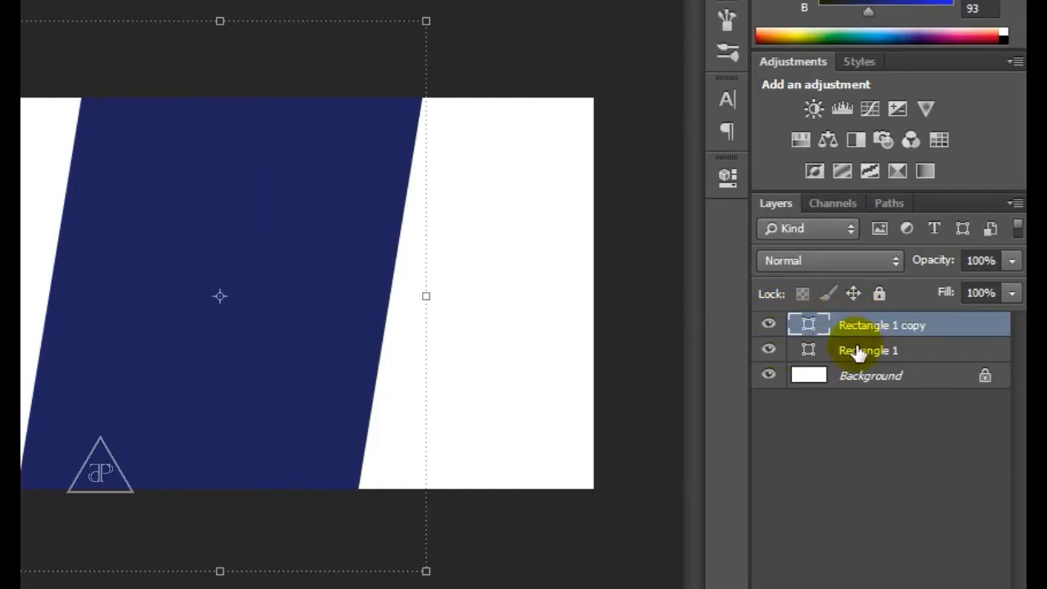
pyautogui.doubleClick(852, 325)
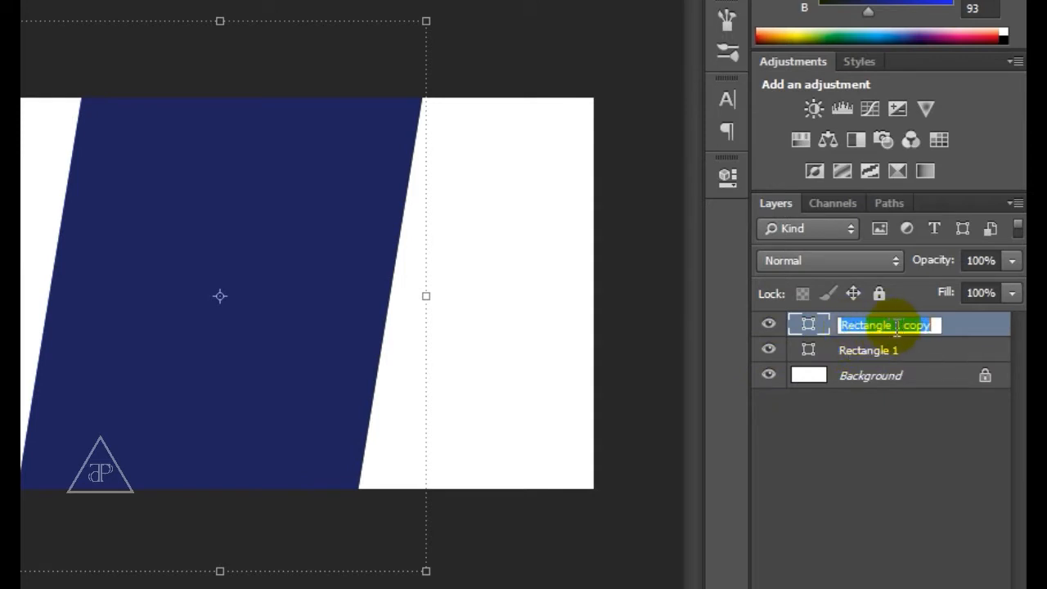
pyautogui.write('Rectangle 2')
pyautogui.press('Return')
# Step: Give Rectangle 2 a lighter blue fill and hide it
pyautogui.click(558, 308)
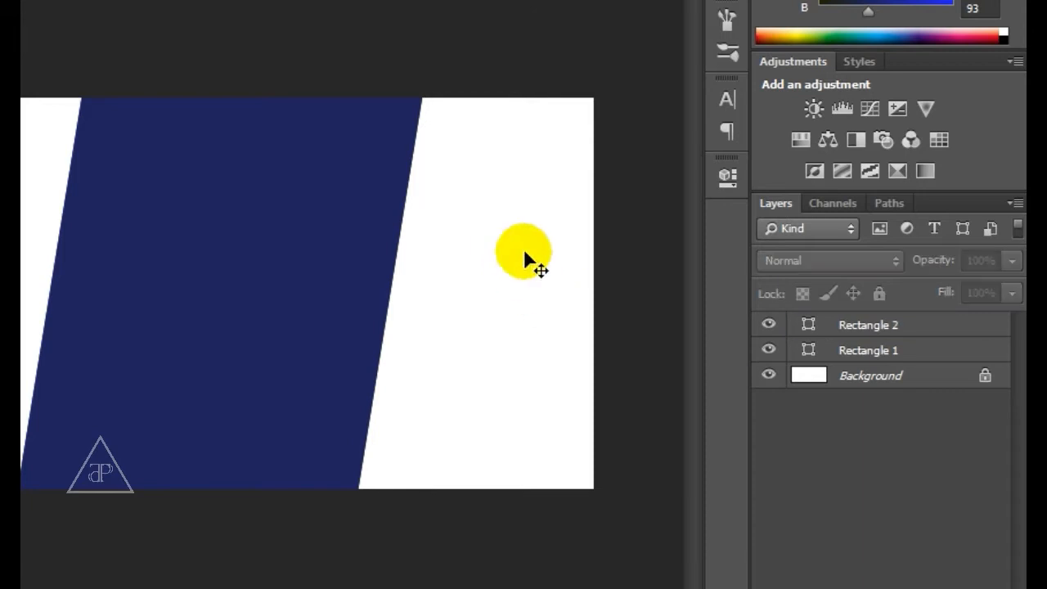
pyautogui.doubleClick(809, 327)
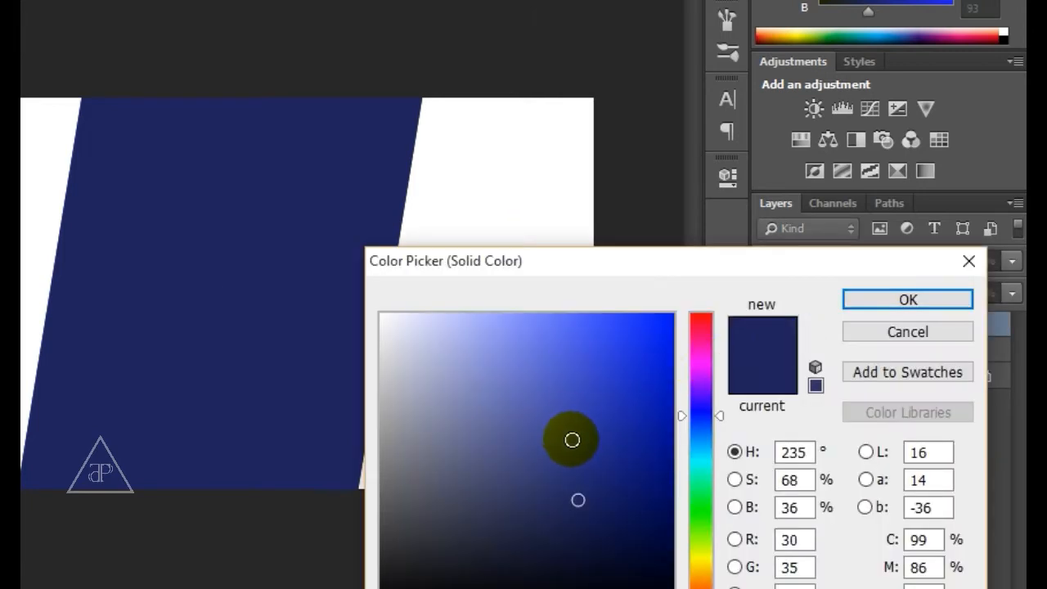
pyautogui.click(553, 446)
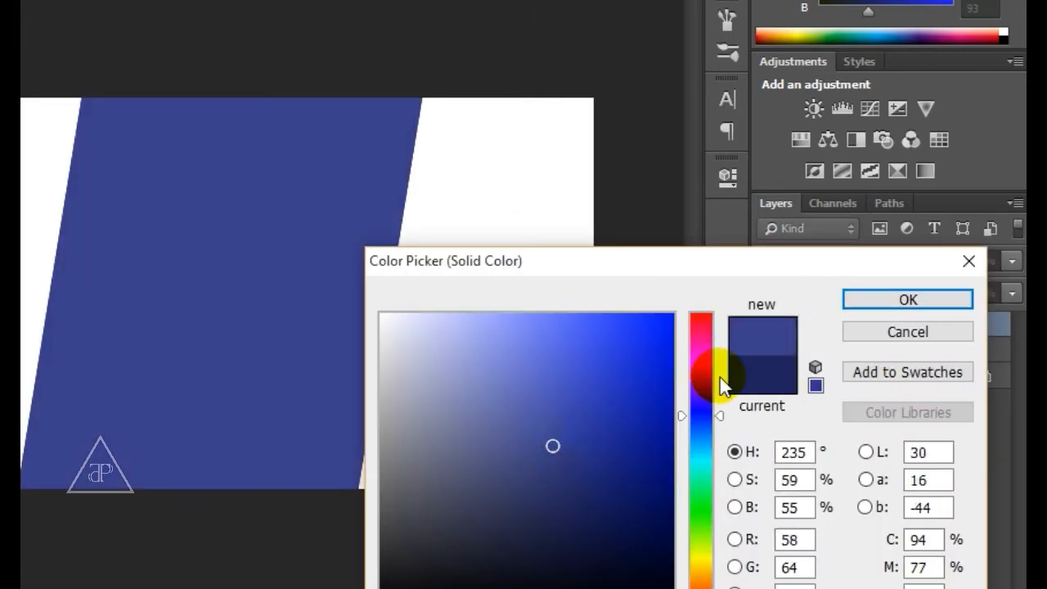
pyautogui.click(869, 304)
pyautogui.click(769, 325)
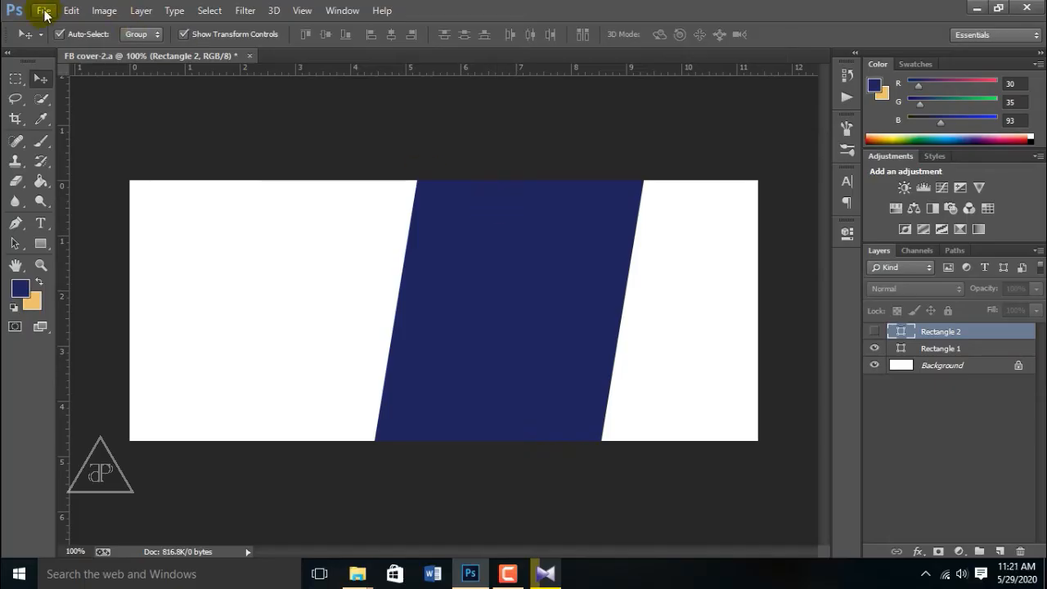
# Step: Place alberta-2297204_1920.jpg from Downloads as an embedded image
pyautogui.click(43, 10)
pyautogui.click(79, 274)
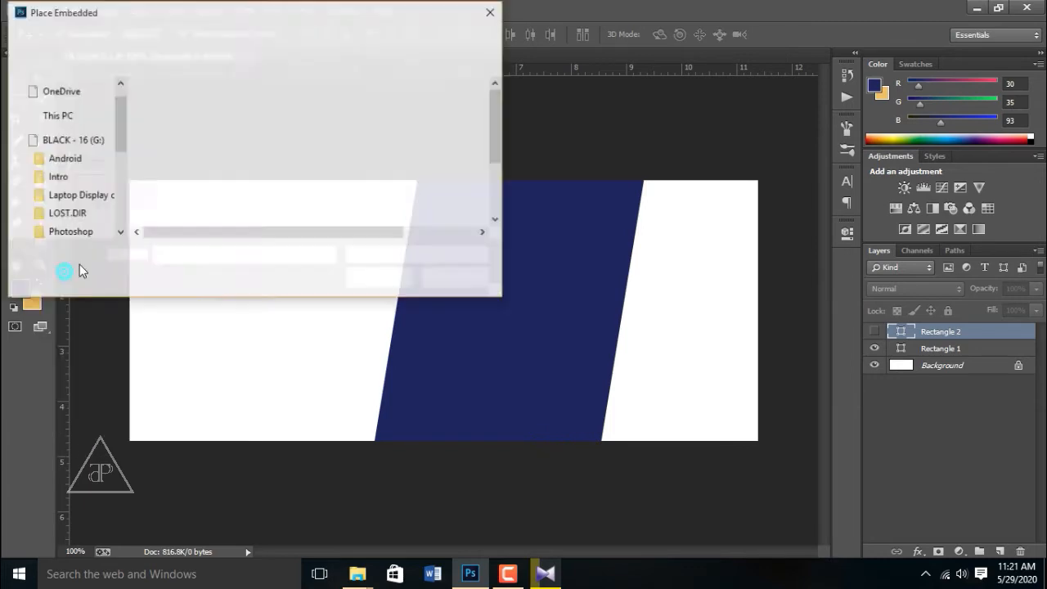
pyautogui.scroll(6, 78, 164)
pyautogui.click(81, 128)
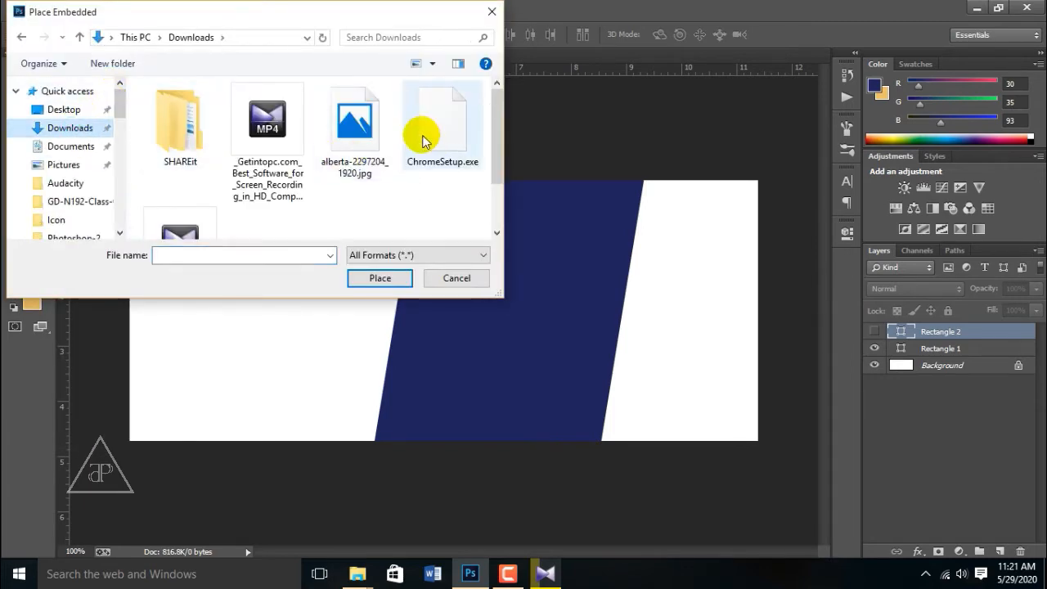
pyautogui.scroll(-1, 425, 139)
pyautogui.scroll(1, 425, 139)
pyautogui.click(354, 131)
pyautogui.click(366, 284)
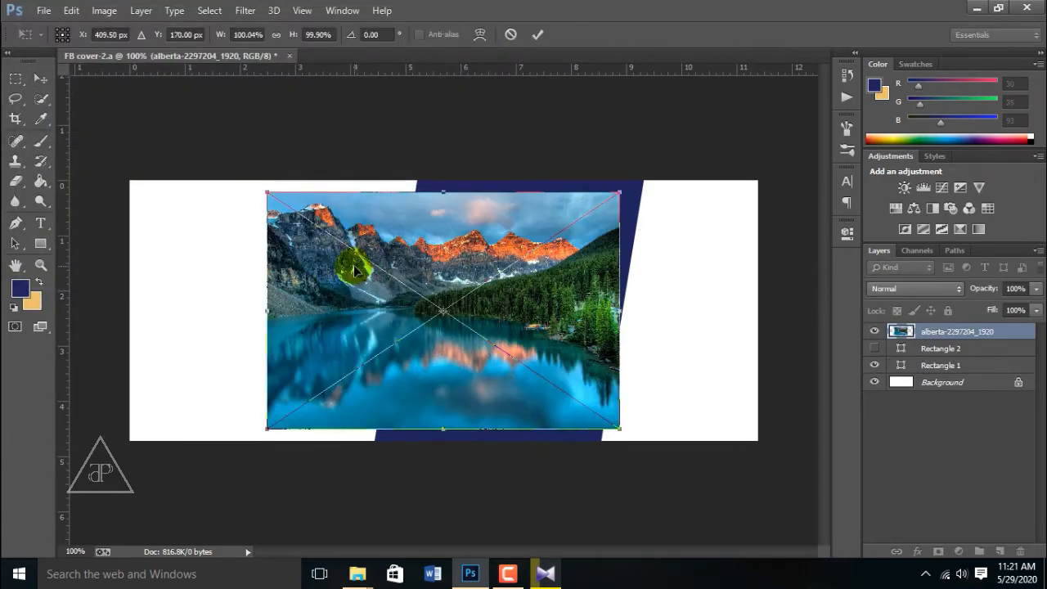
# Step: Move the lake photo right and enlarge it to about 111% to cover the canvas's right side
pyautogui.moveTo(353, 265); pyautogui.dragTo(476, 249)
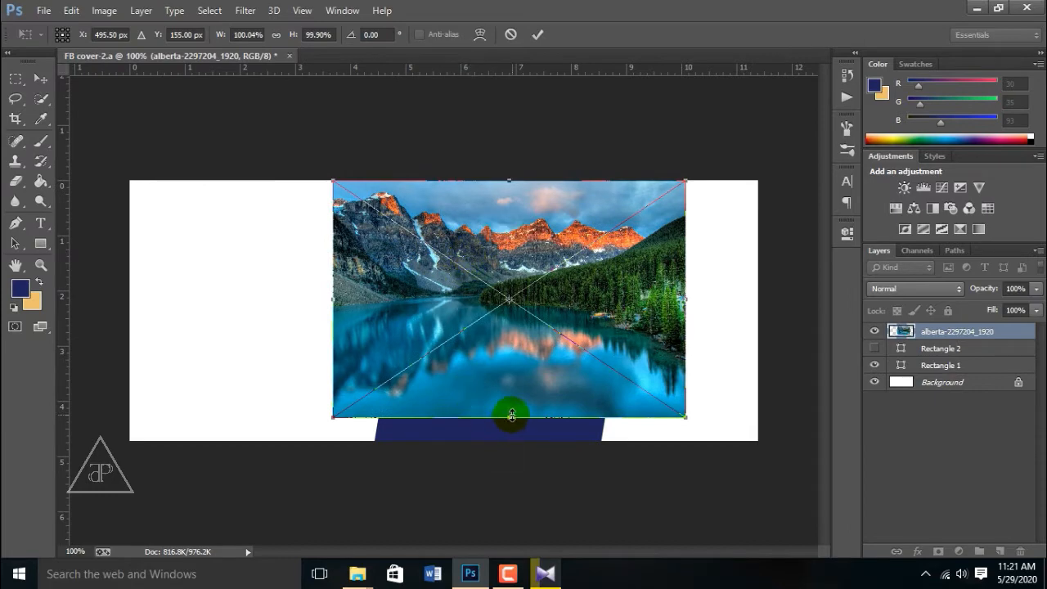
pyautogui.moveTo(685, 416); pyautogui.dragTo(700, 480)
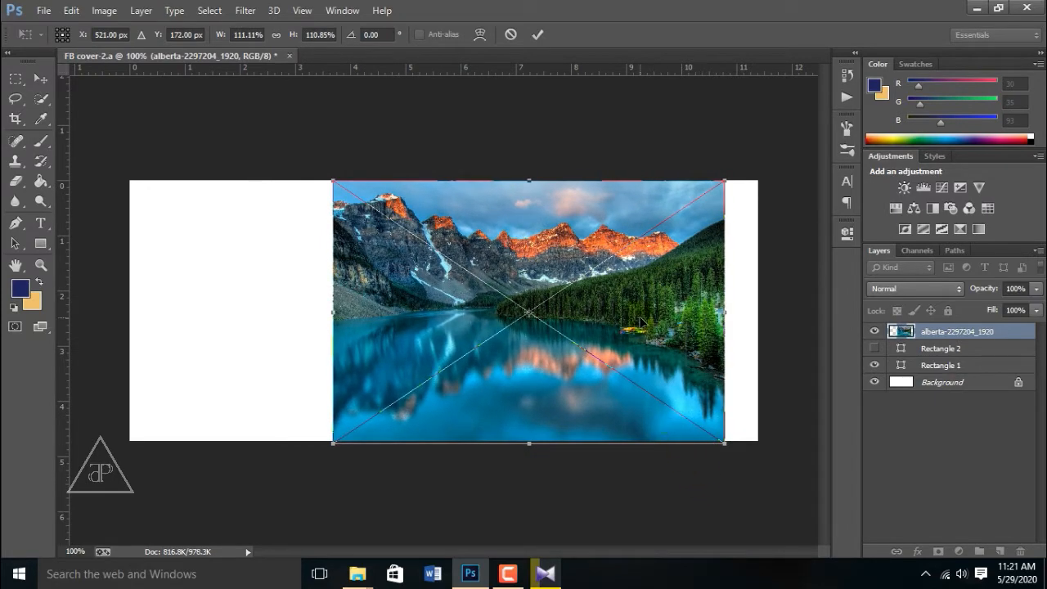
pyautogui.press('Return')
pyautogui.rightClick(981, 333)
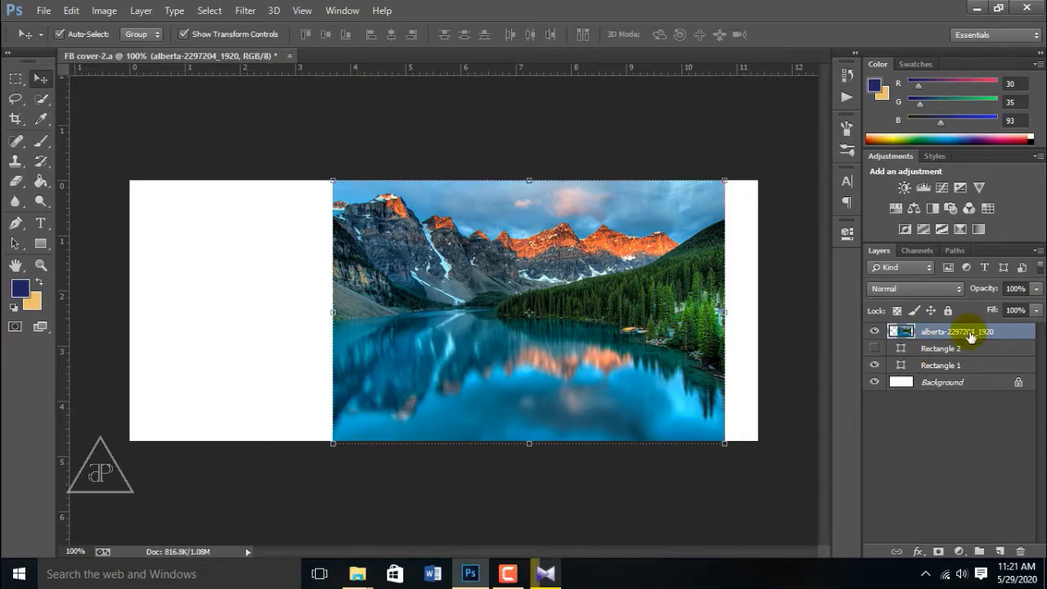
# Step: Move the photo layer under Rectangle 2 and clip it into the slanted Rectangle 1
pyautogui.moveTo(970, 337); pyautogui.dragTo(934, 357)
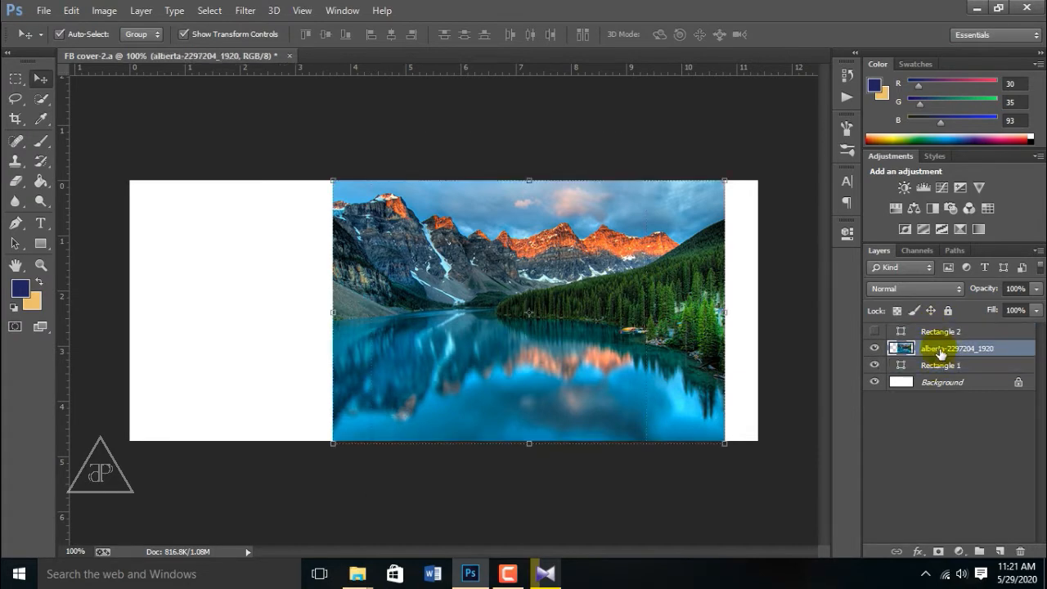
pyautogui.rightClick(947, 346)
pyautogui.click(688, 271)
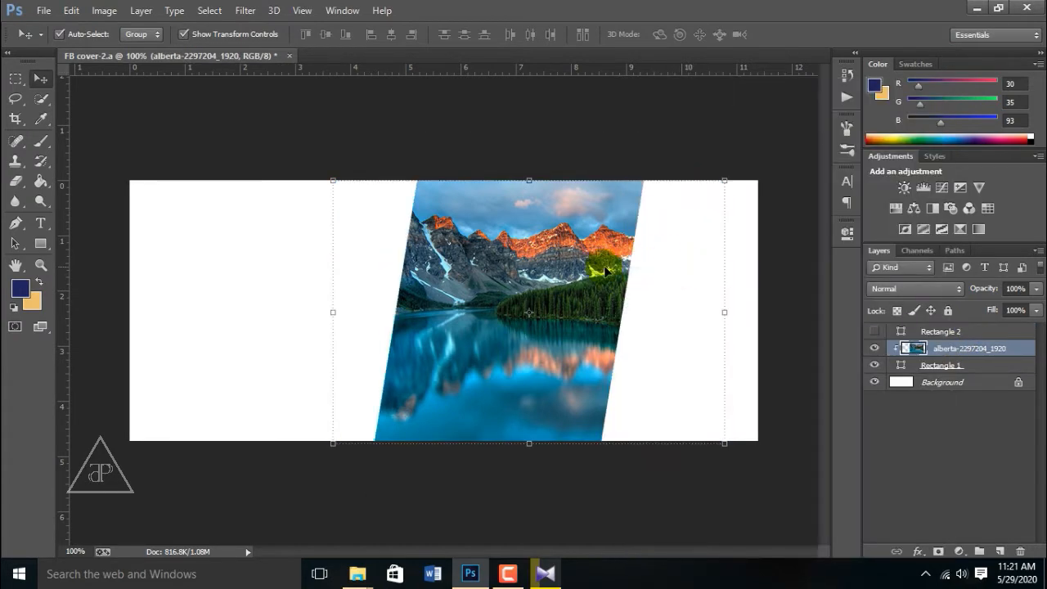
# Step: Show Rectangle 2 at 55% opacity over the photo, toggling it to compare
pyautogui.click(874, 331)
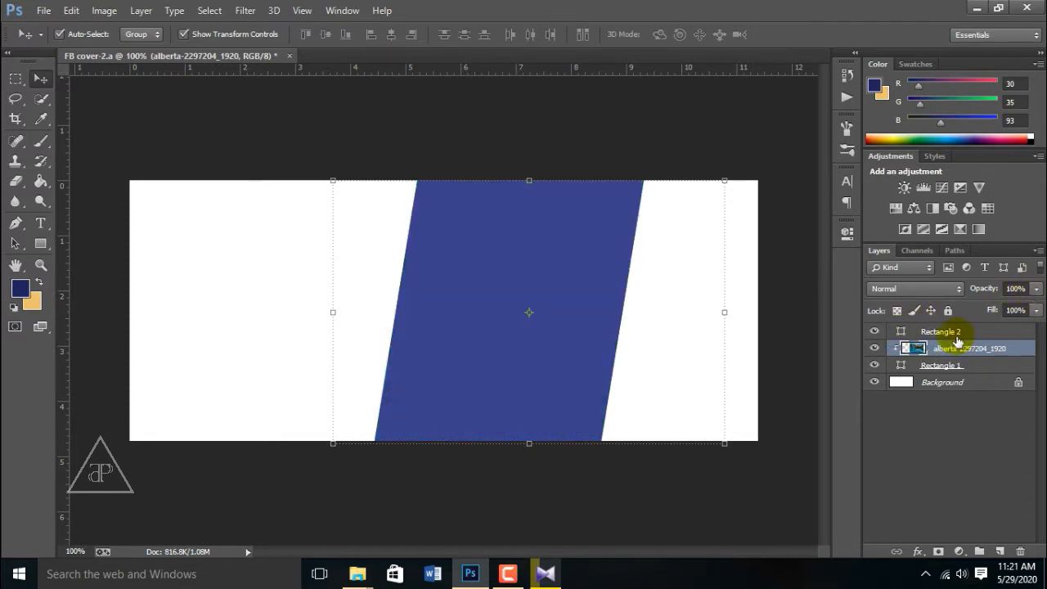
pyautogui.click(952, 333)
pyautogui.click(1035, 289)
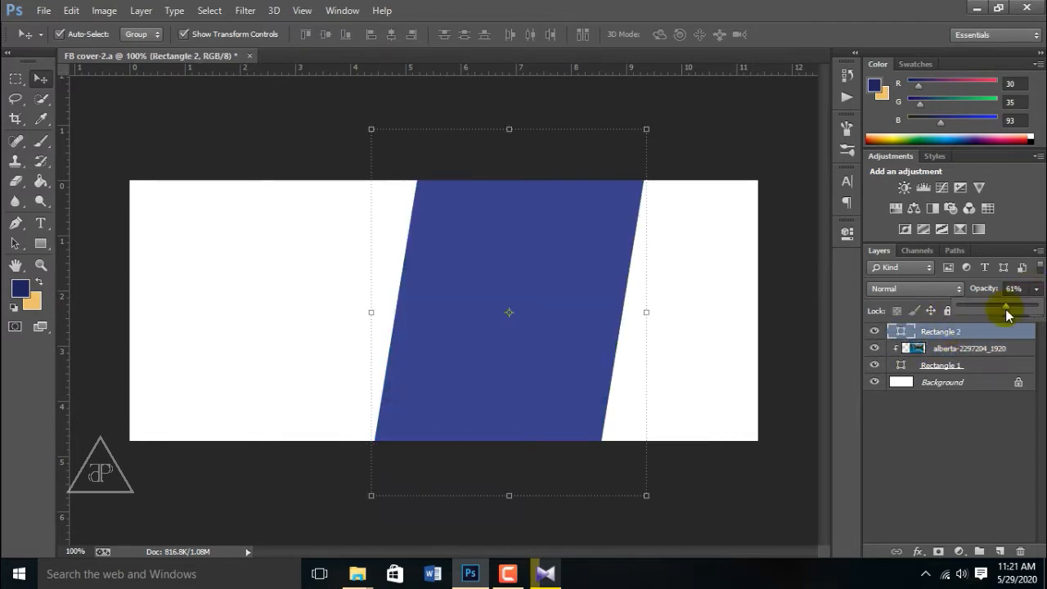
pyautogui.moveTo(1007, 311); pyautogui.dragTo(1002, 311)
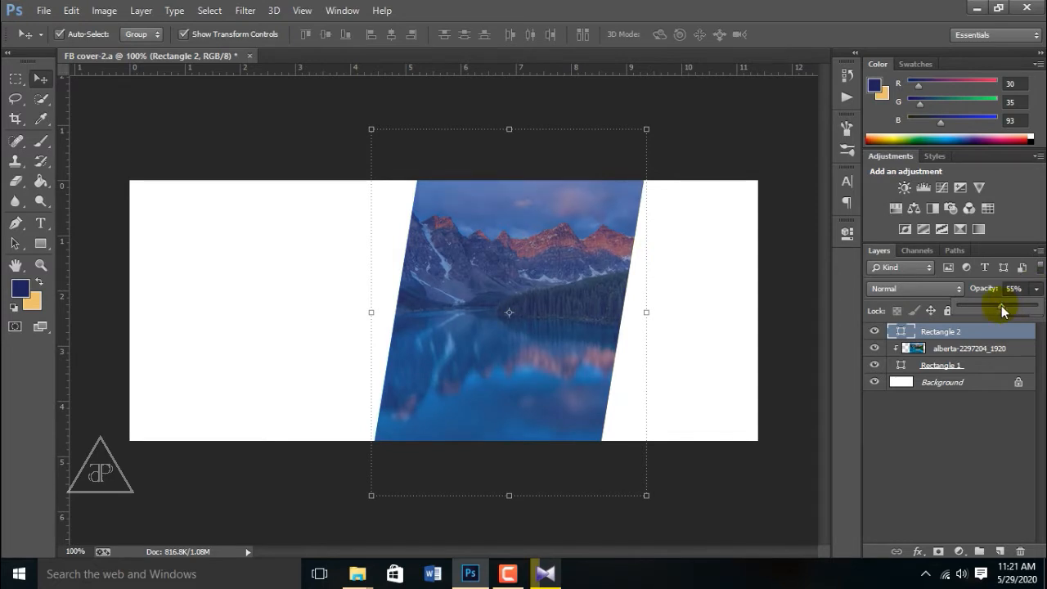
pyautogui.click(705, 289)
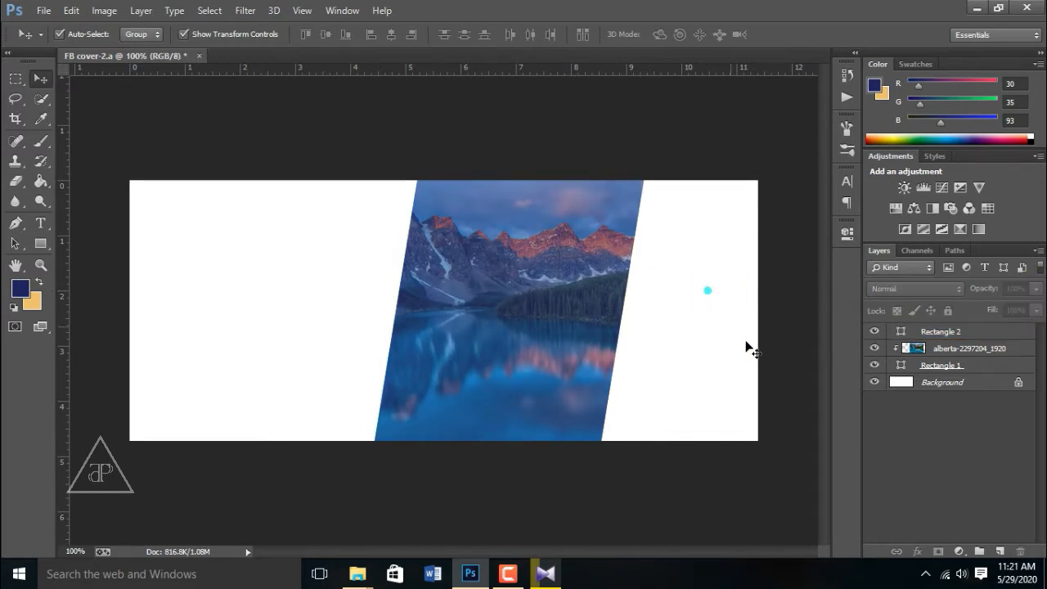
pyautogui.click(874, 332)
pyautogui.click(875, 333)
pyautogui.click(874, 333)
pyautogui.click(874, 334)
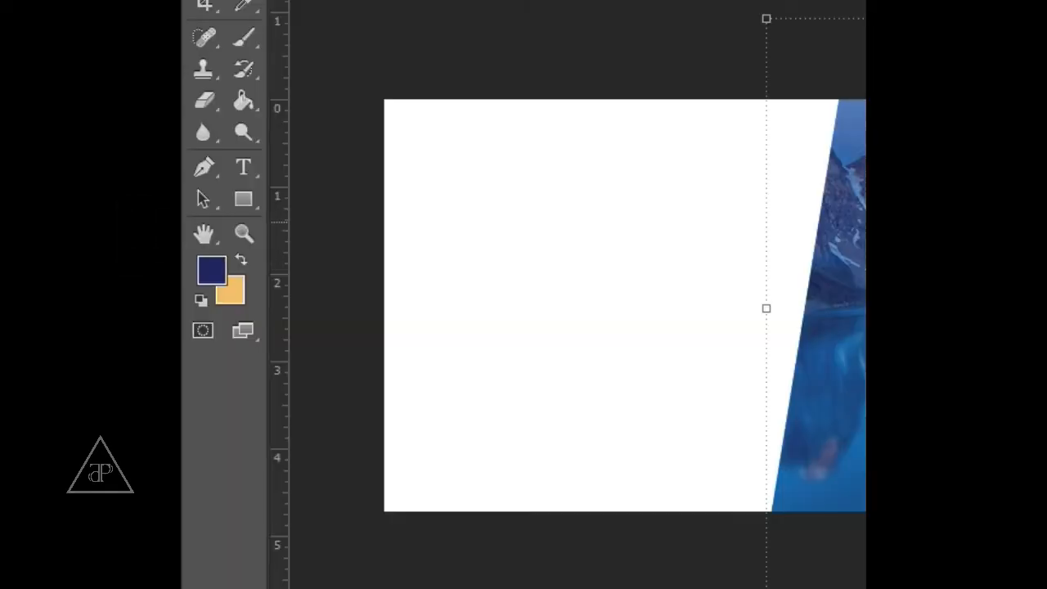
# Step: Draw a vertical line down from the canvas top and set its width to 10 px
pyautogui.rightClick(244, 200)
pyautogui.click(341, 285)
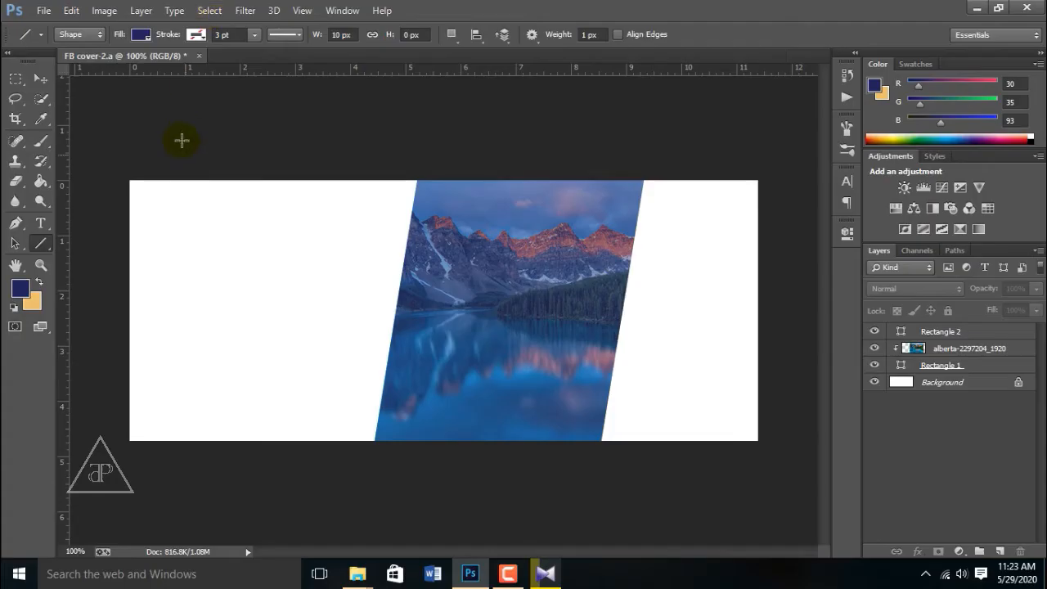
pyautogui.keyDown('alt'); pyautogui.moveTo(400, 177); pyautogui.dragTo(394, 273); pyautogui.keyUp('alt')
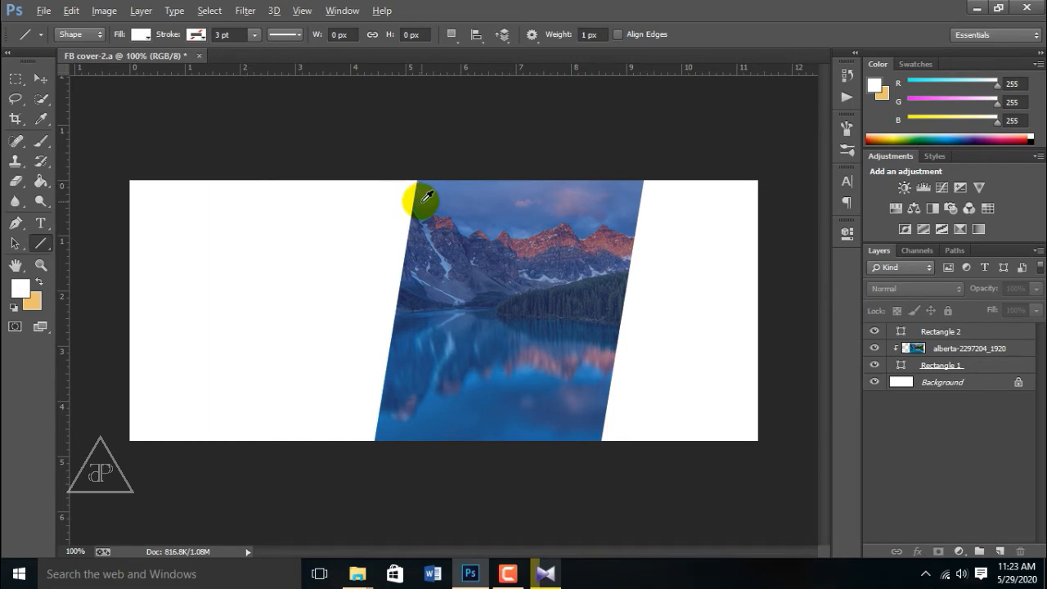
pyautogui.keyDown('shift'); pyautogui.moveTo(400, 175); pyautogui.dragTo(364, 470); pyautogui.keyUp('shift')
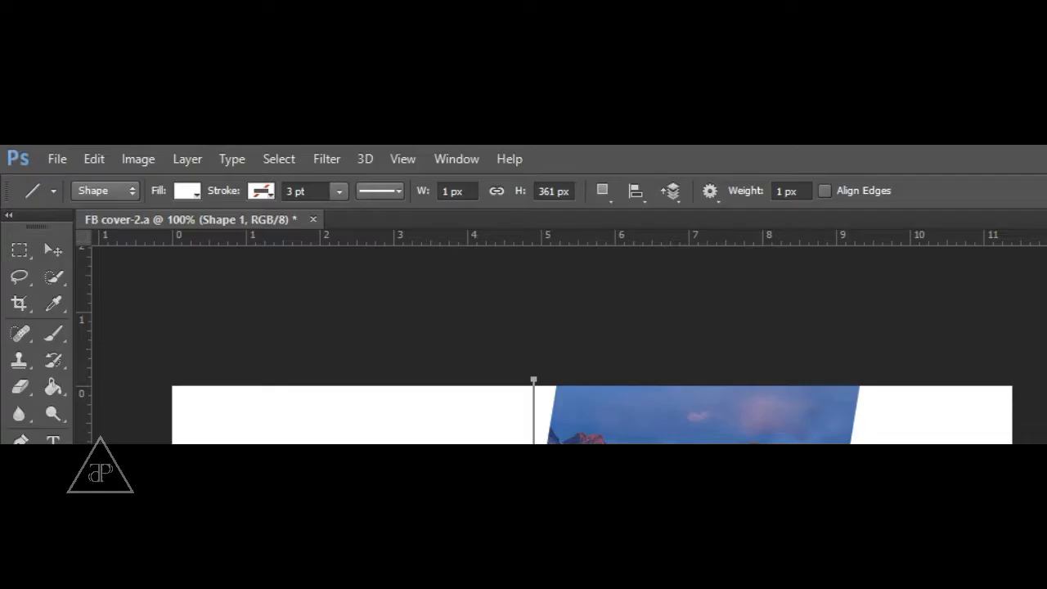
pyautogui.click(453, 191)
pyautogui.write('10')
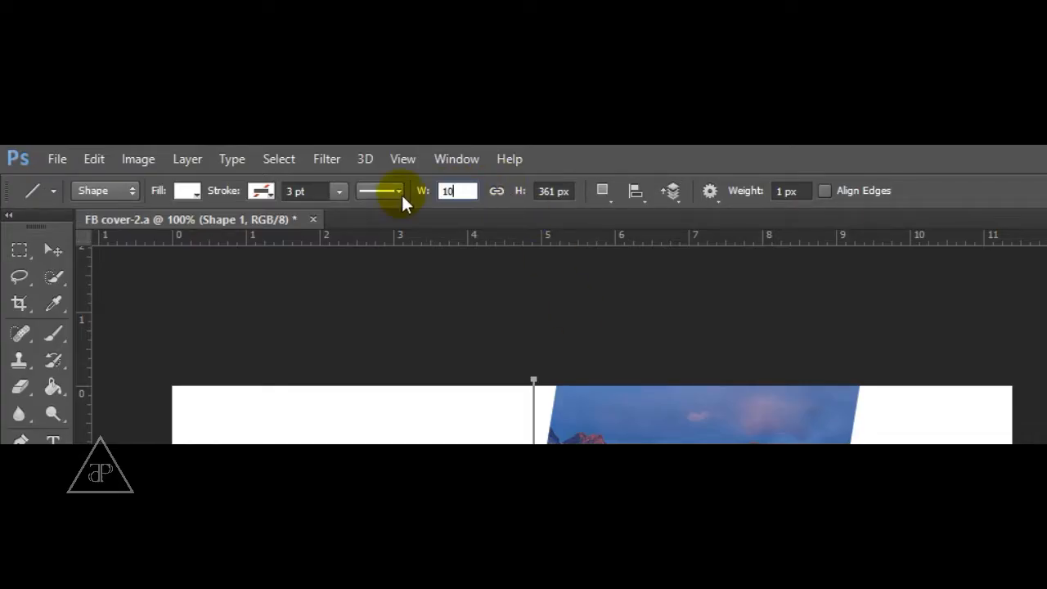
pyautogui.press('Return')
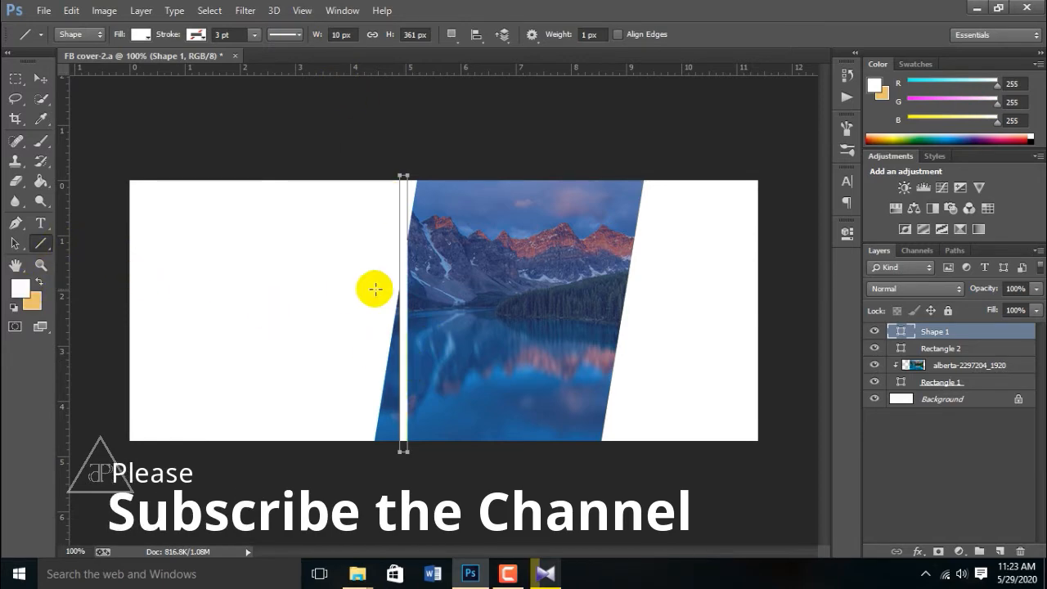
# Step: Fill the line with navy #1e2865, sampled from the sky and darkened
pyautogui.click(900, 334)
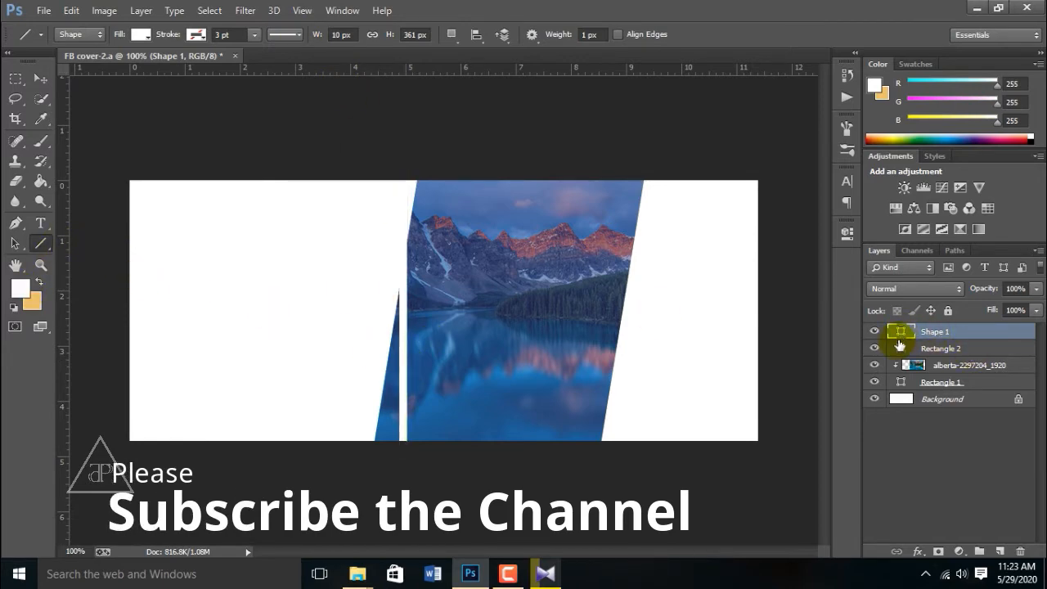
pyautogui.doubleClick(899, 332)
pyautogui.click(556, 190)
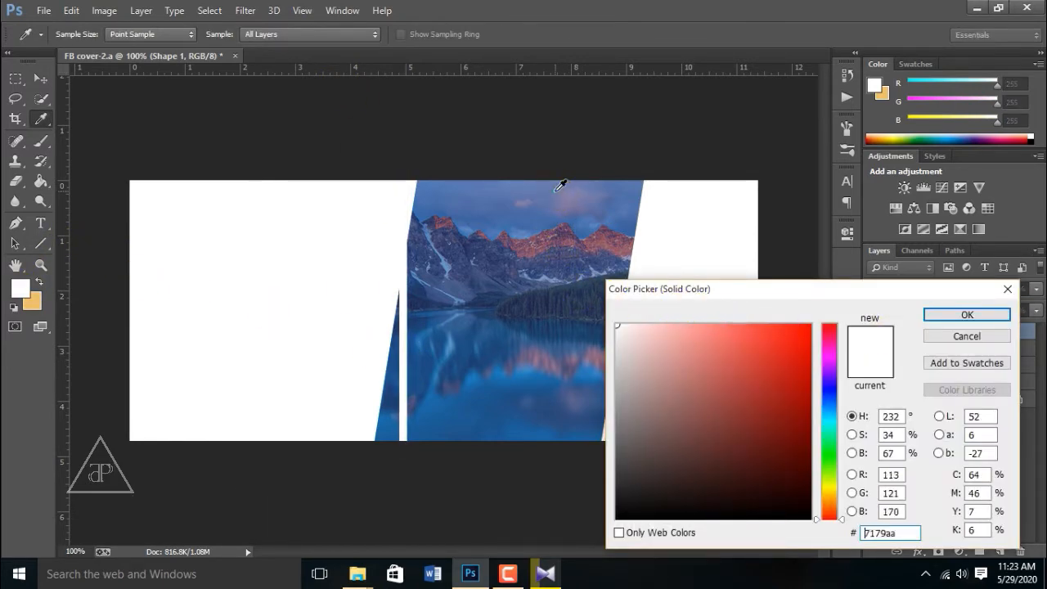
pyautogui.click(560, 186)
pyautogui.click(750, 439)
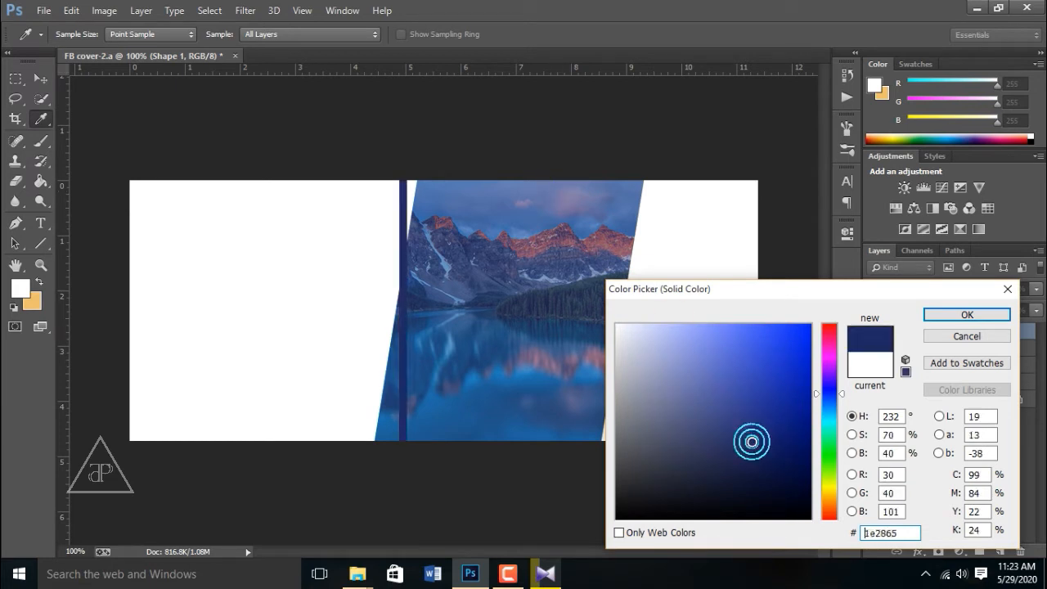
pyautogui.click(967, 315)
pyautogui.click(410, 162)
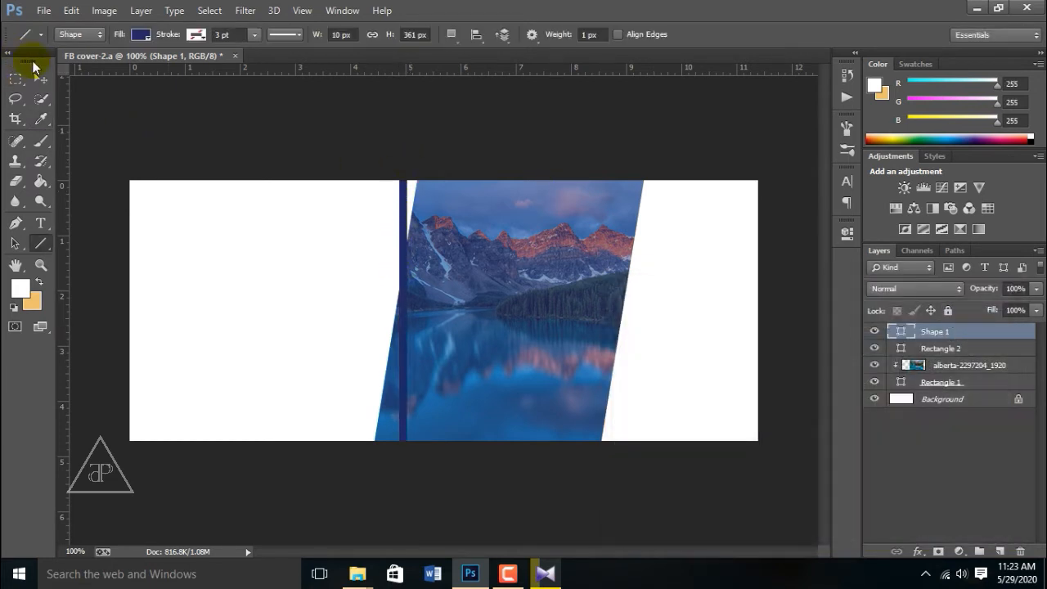
pyautogui.click(40, 77)
# Step: Tilt the navy line about 9° onto the photo's left edge and Alt-drag a copy to its right edge
pyautogui.moveTo(413, 164); pyautogui.dragTo(433, 168)
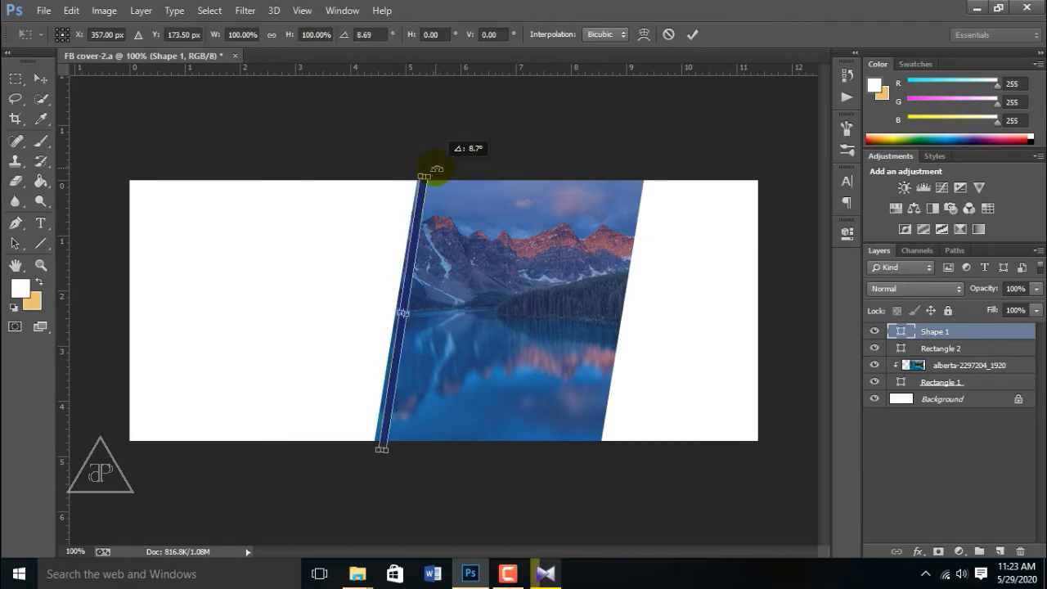
pyautogui.moveTo(410, 266)
pyautogui.mouseDown()
pyautogui.moveTo(399, 259)
pyautogui.moveTo(403, 265)
pyautogui.mouseUp()
pyautogui.press('Return')
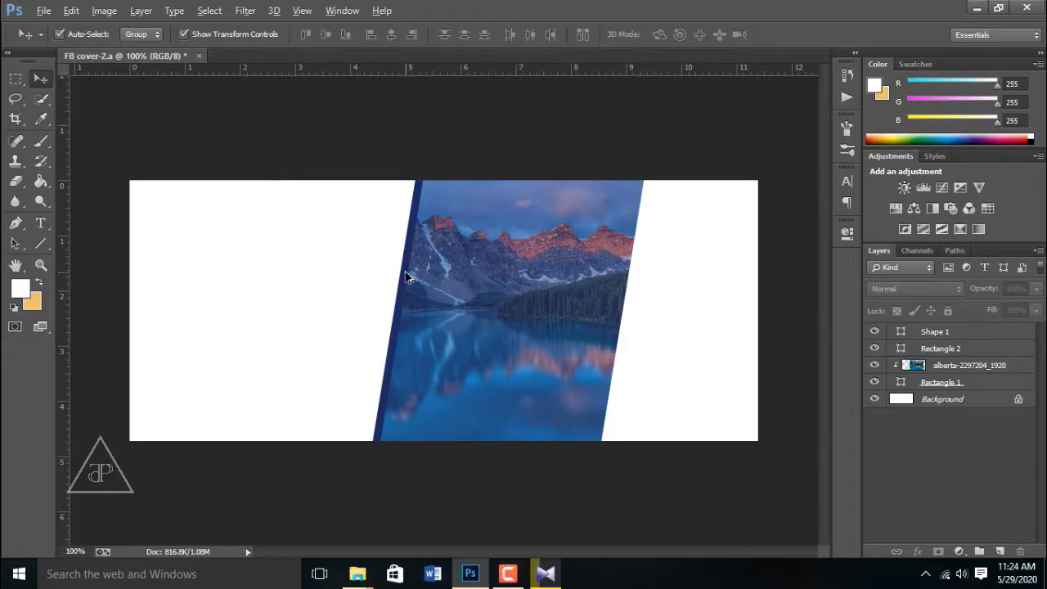
pyautogui.moveTo(409, 275); pyautogui.dragTo(628, 288)
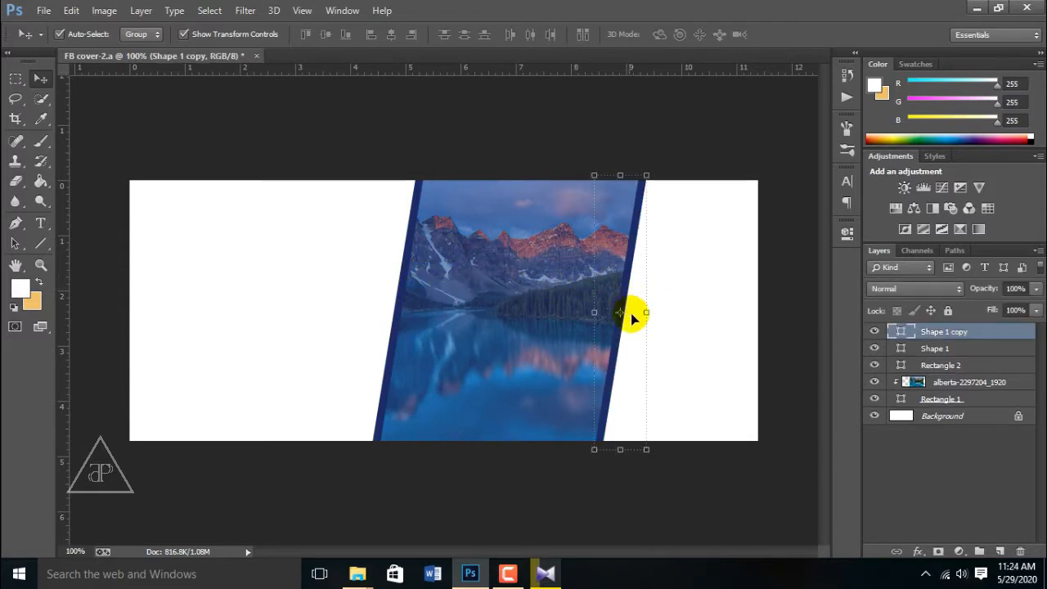
pyautogui.click(584, 318)
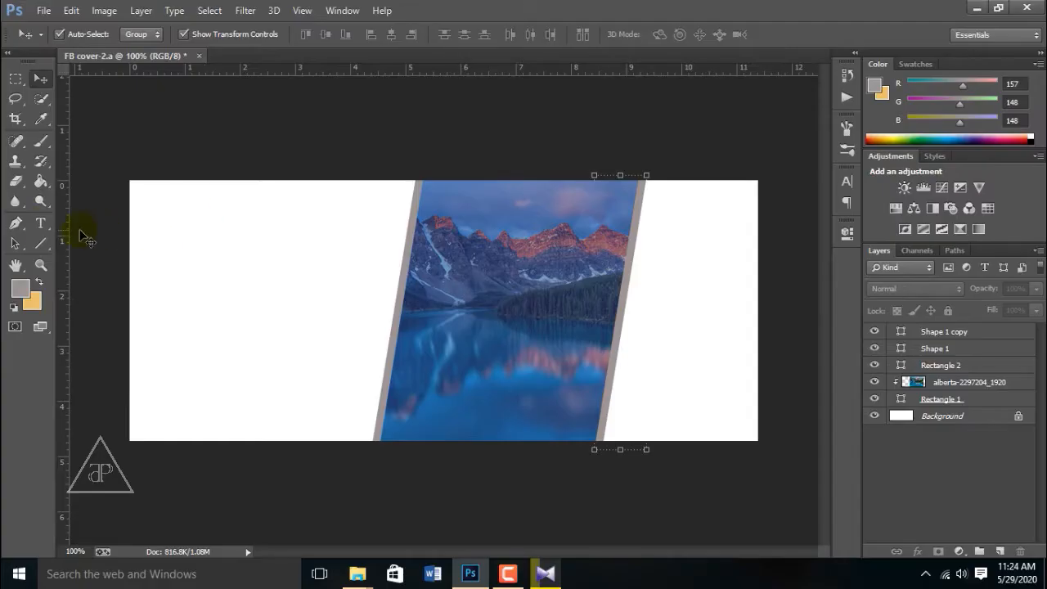
# Step: Type the heading 'Your Business' in Exo Thin at the cover's top-left
pyautogui.click(40, 223)
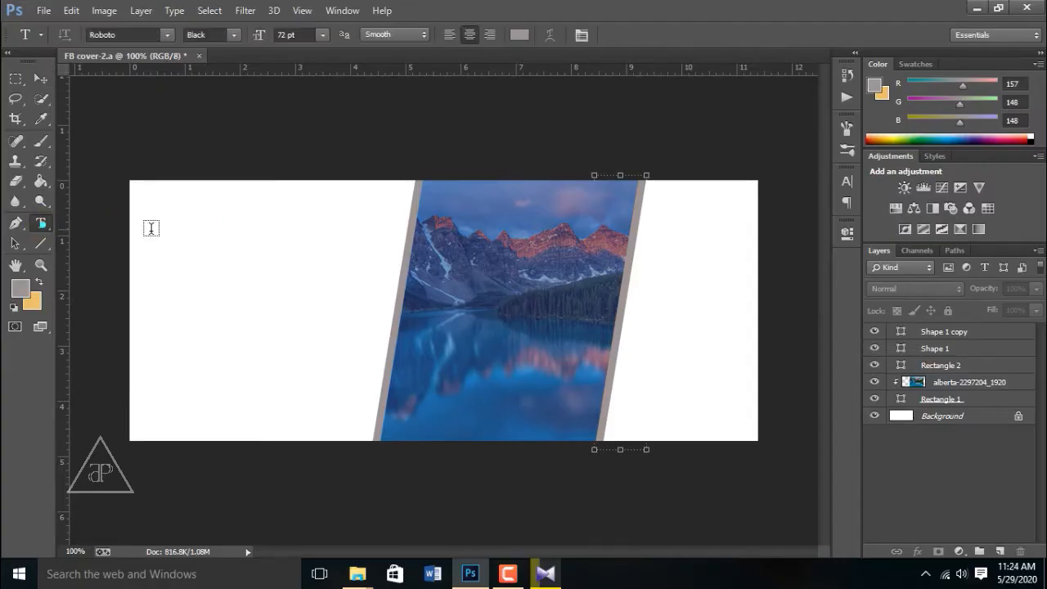
pyautogui.click(183, 237)
pyautogui.click(128, 34)
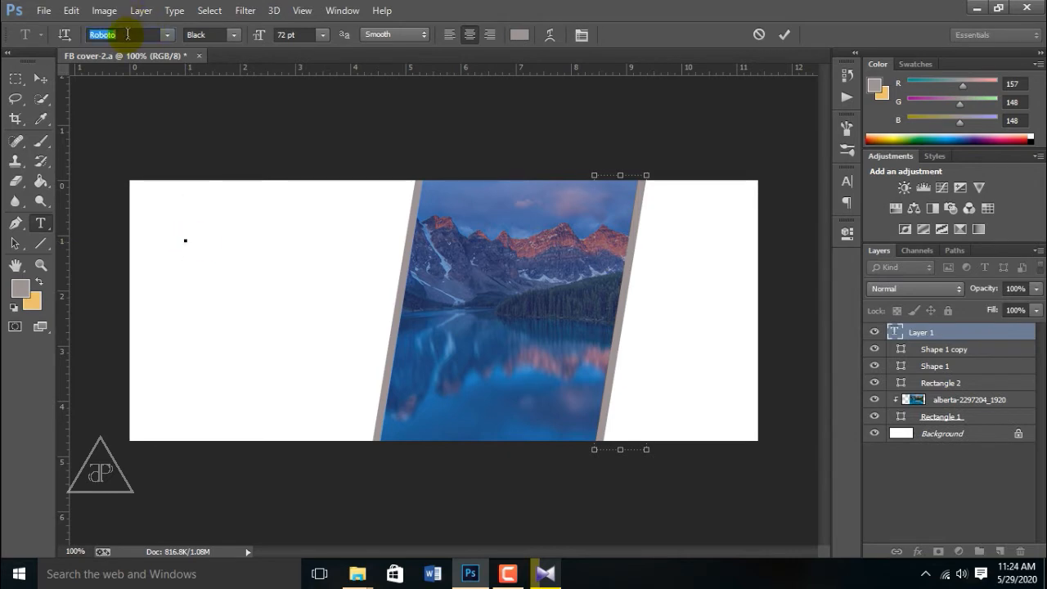
pyautogui.write('E')
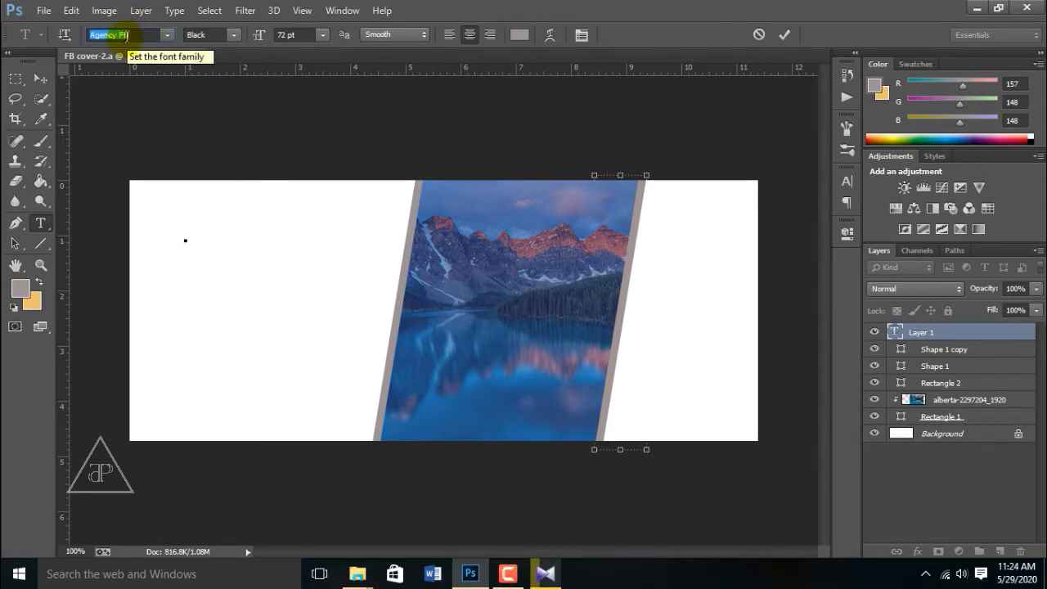
pyautogui.write('F')
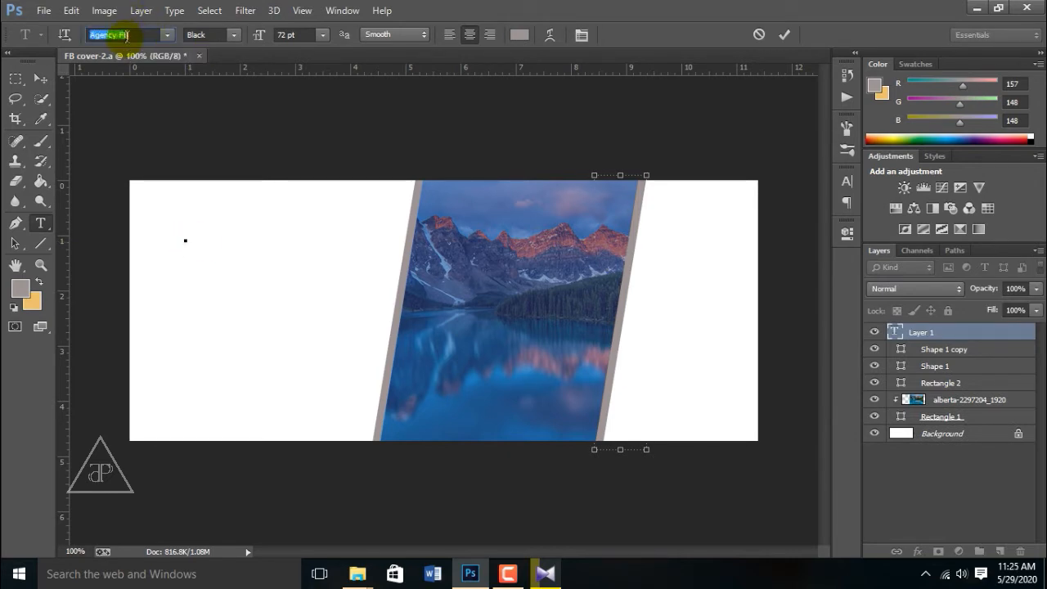
pyautogui.write('Ex')
pyautogui.write('Your Business')
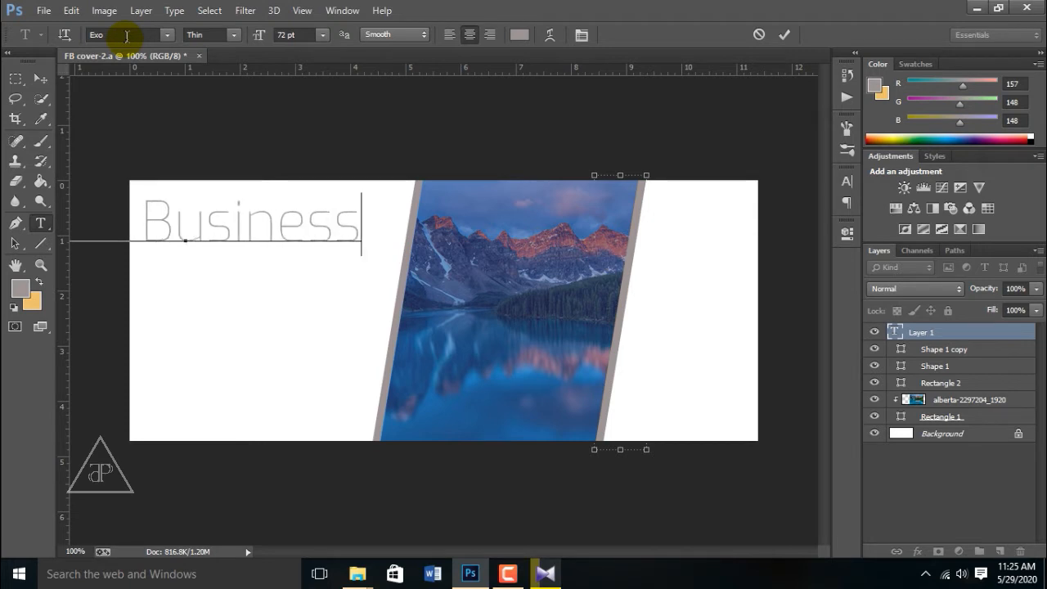
# Step: Scale the Your Business heading down to about 43 pt
pyautogui.click(38, 78)
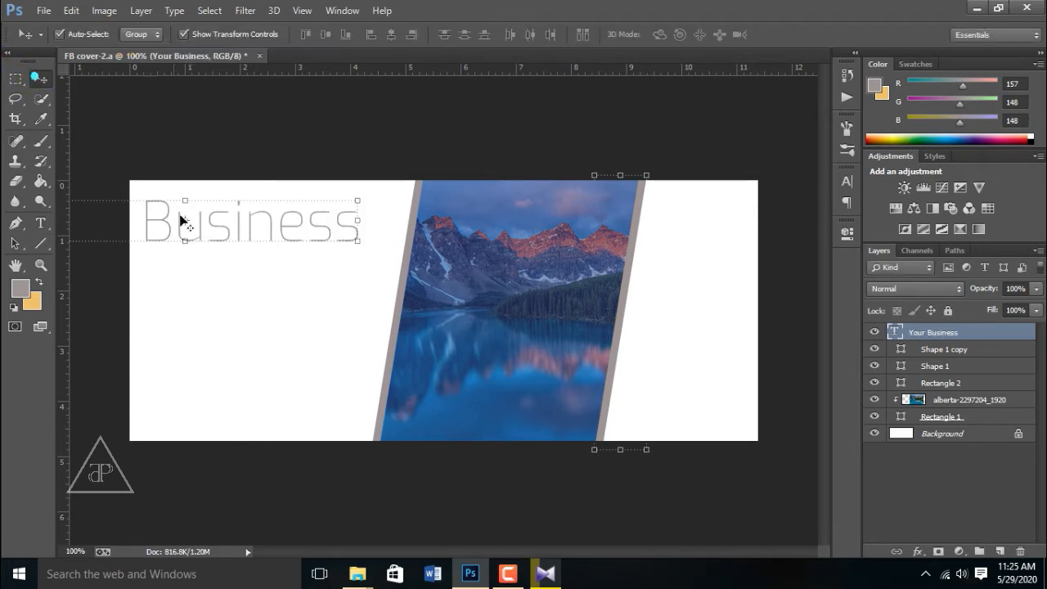
pyautogui.moveTo(357, 241); pyautogui.dragTo(311, 231)
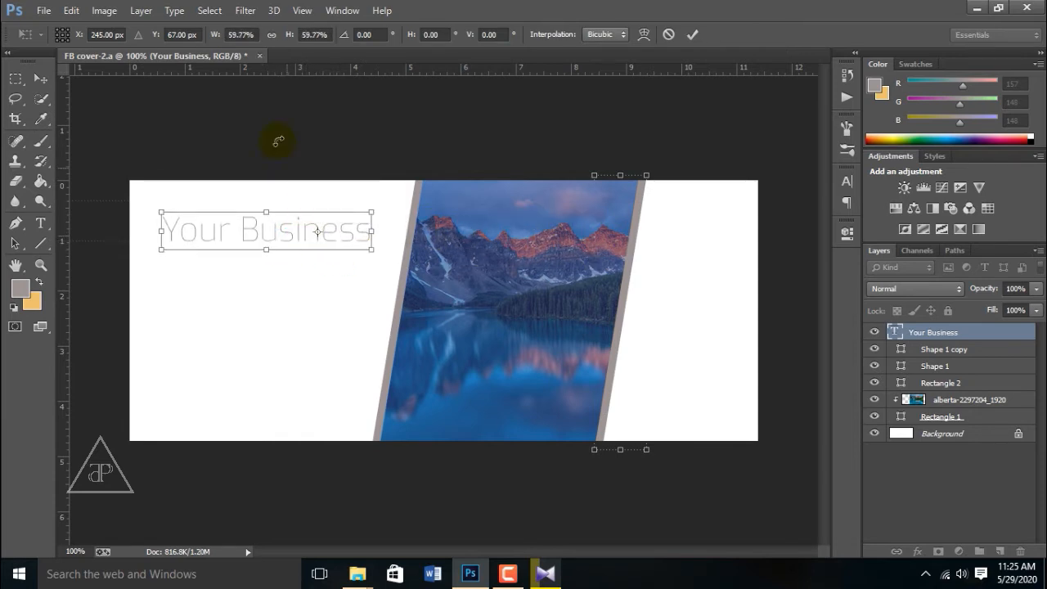
pyautogui.click(40, 78)
pyautogui.click(446, 224)
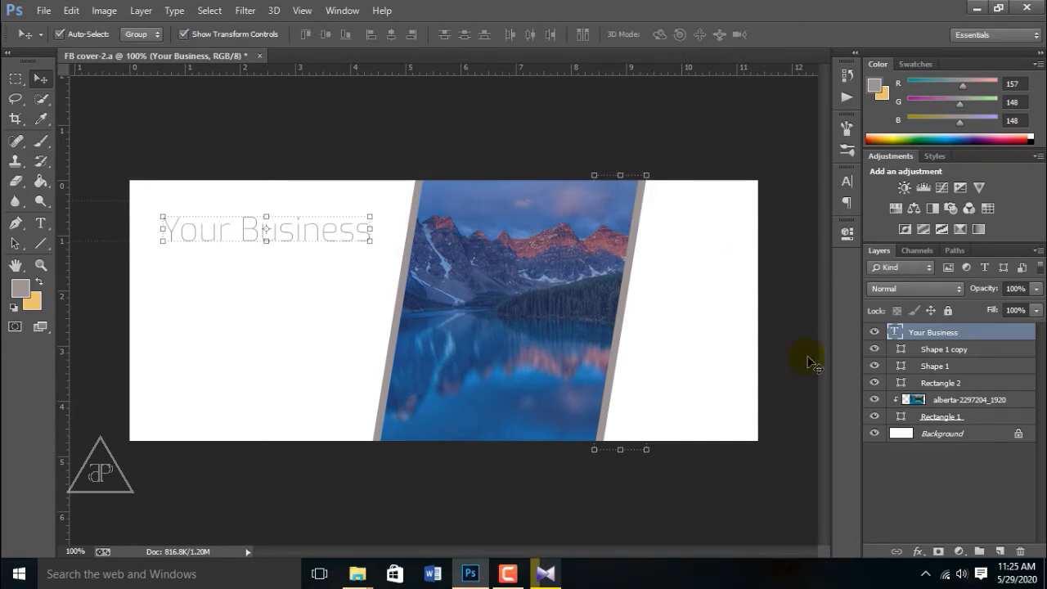
pyautogui.doubleClick(895, 333)
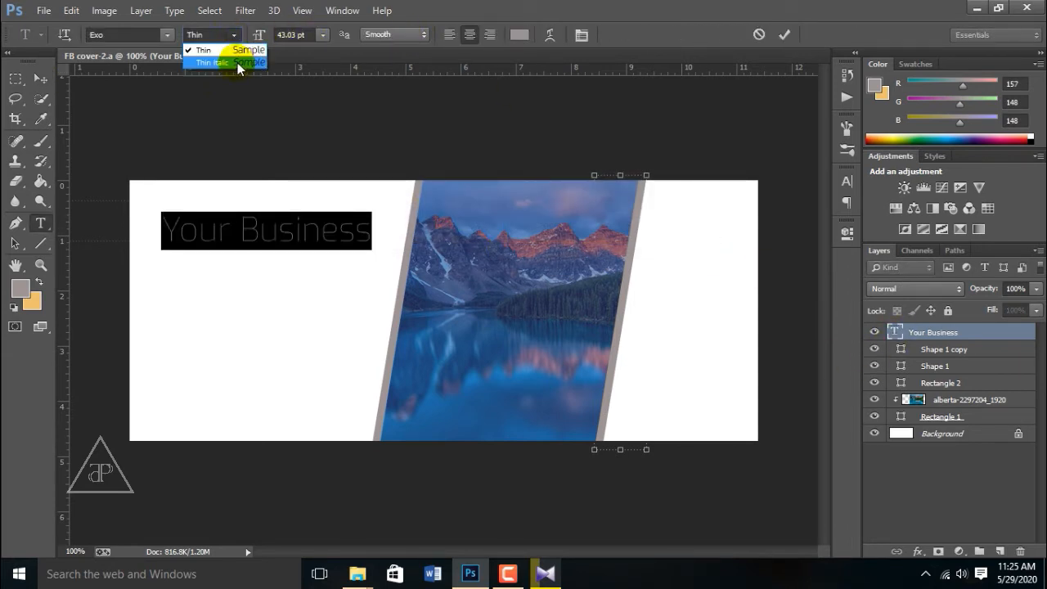
# Step: Make the heading faux-bold Franklin Gothic Demi and Alt-drag a copy just below it
pyautogui.click(237, 62)
pyautogui.click(235, 49)
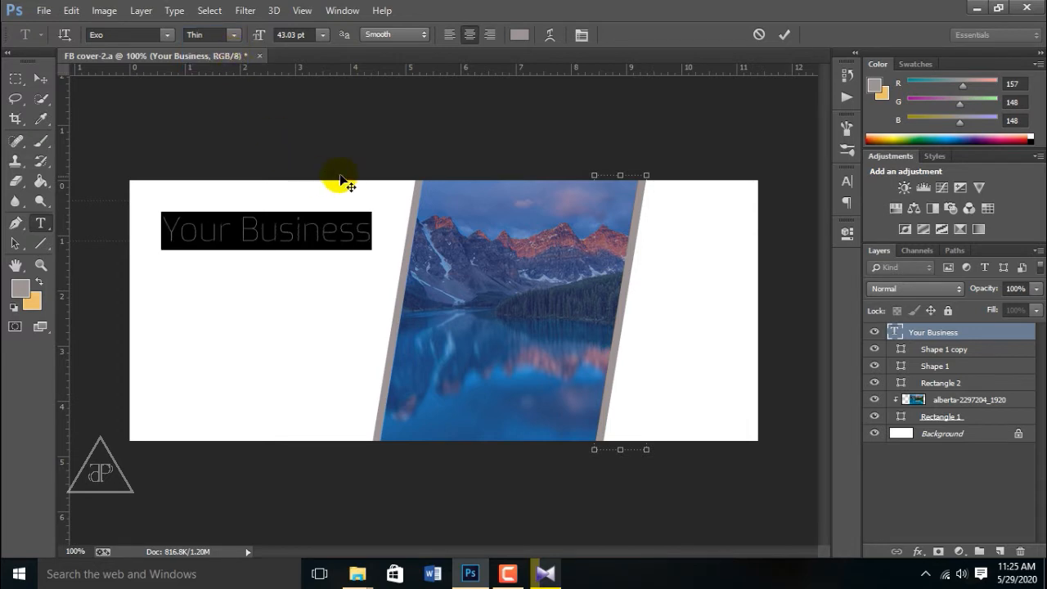
pyautogui.click(846, 185)
pyautogui.click(682, 292)
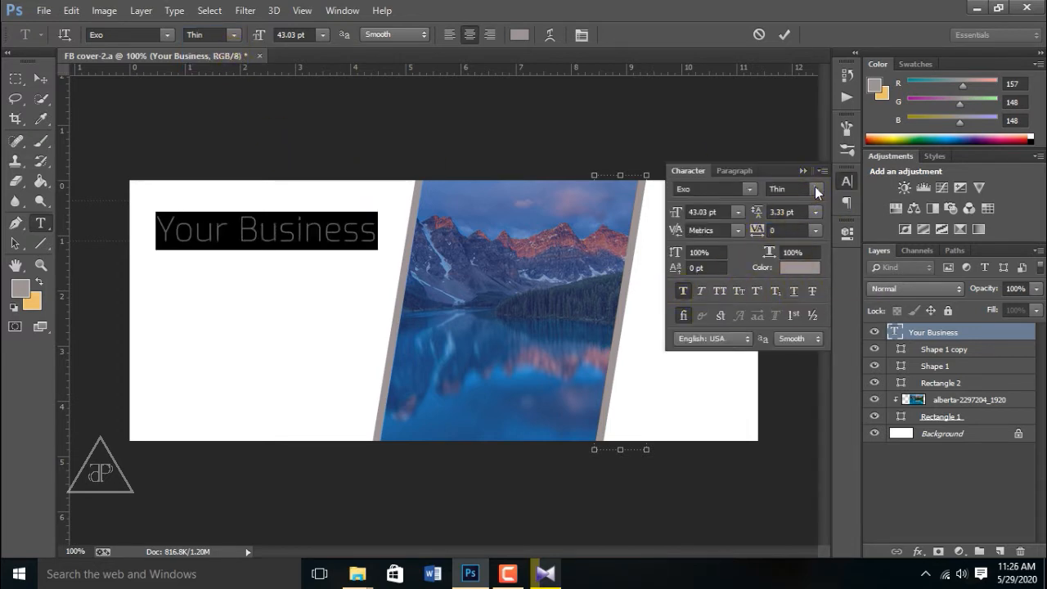
pyautogui.click(749, 189)
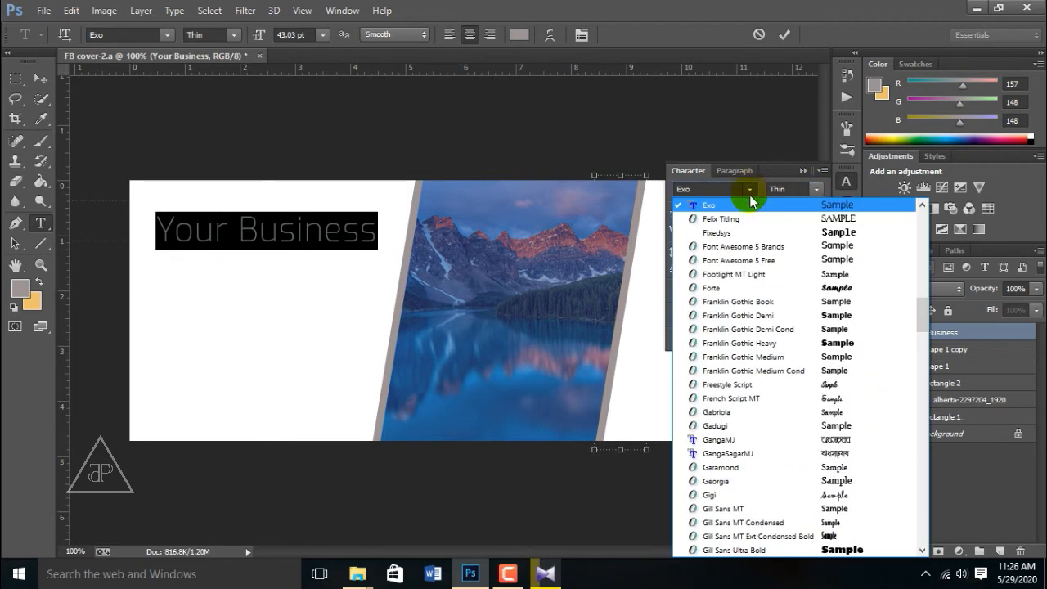
pyautogui.click(748, 315)
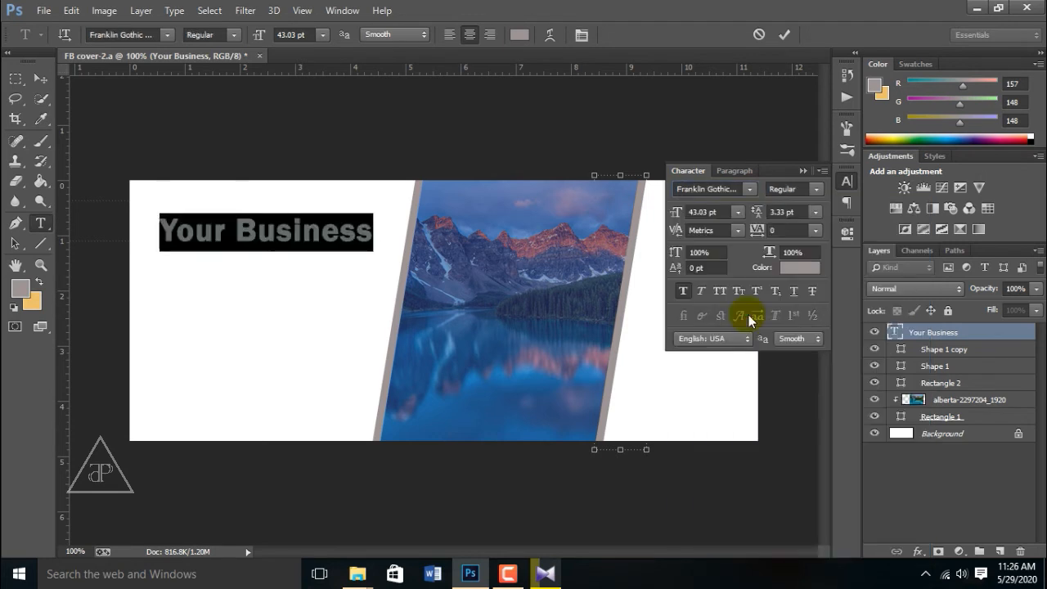
pyautogui.click(347, 231)
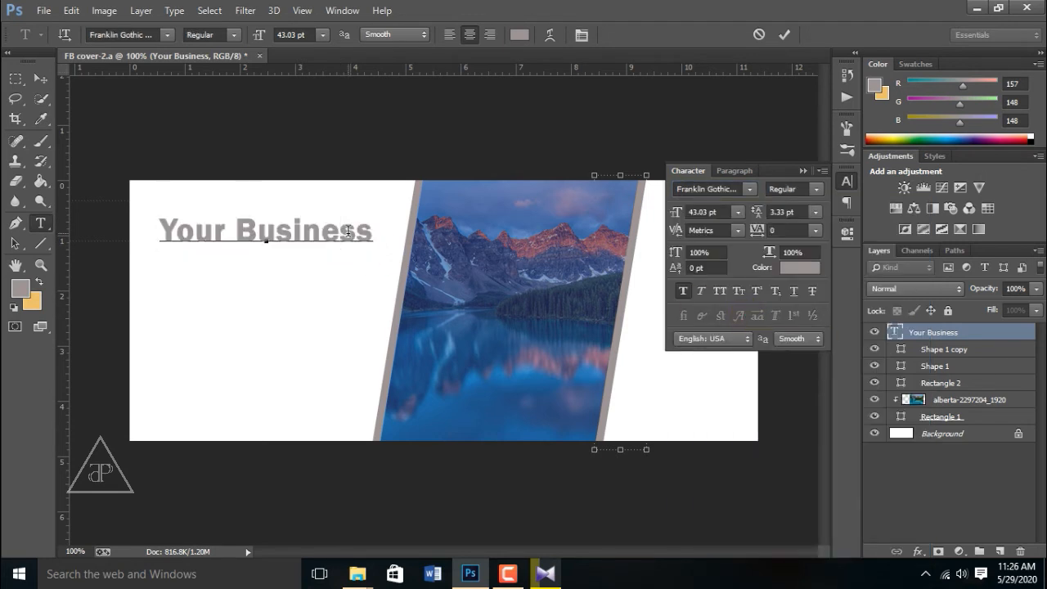
pyautogui.click(803, 171)
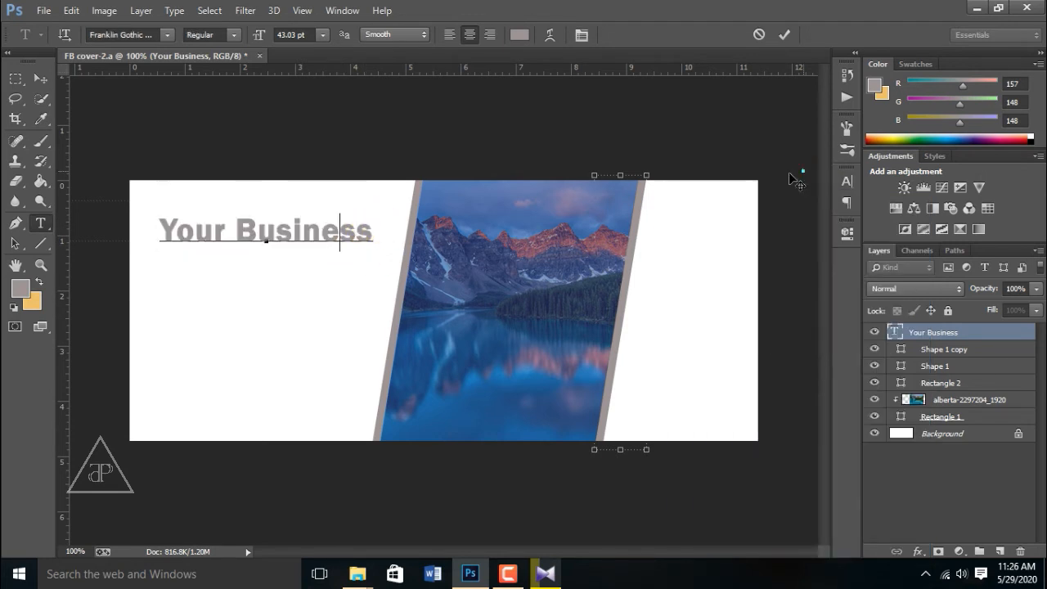
pyautogui.click(40, 77)
pyautogui.moveTo(291, 234); pyautogui.dragTo(292, 268)
# Step: Set the second line to thin Exo and shrink it to about 48%
pyautogui.click(40, 222)
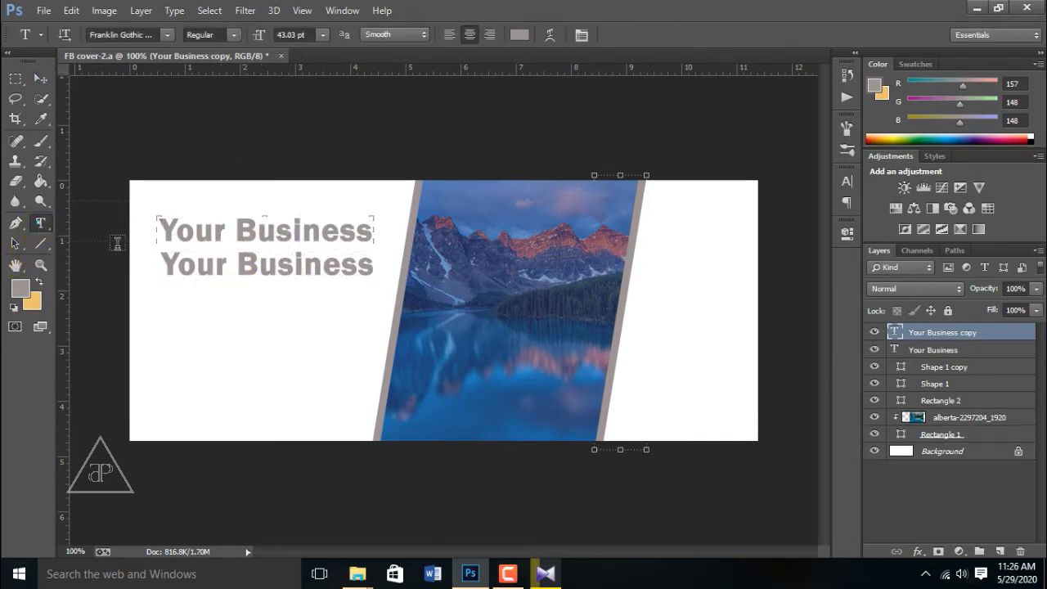
pyautogui.tripleClick(267, 266)
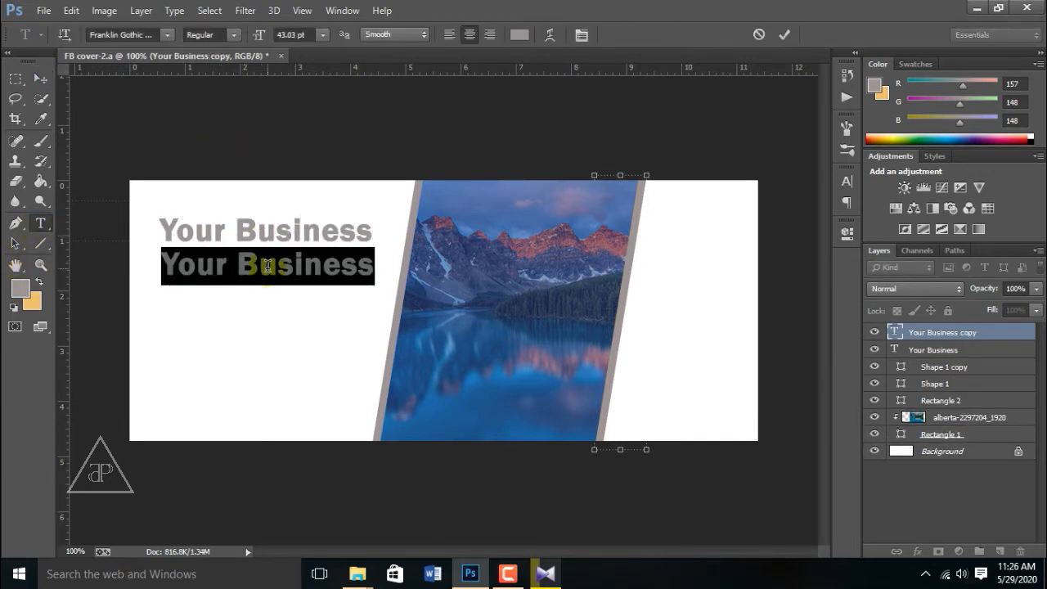
pyautogui.click(148, 34)
pyautogui.write('E')
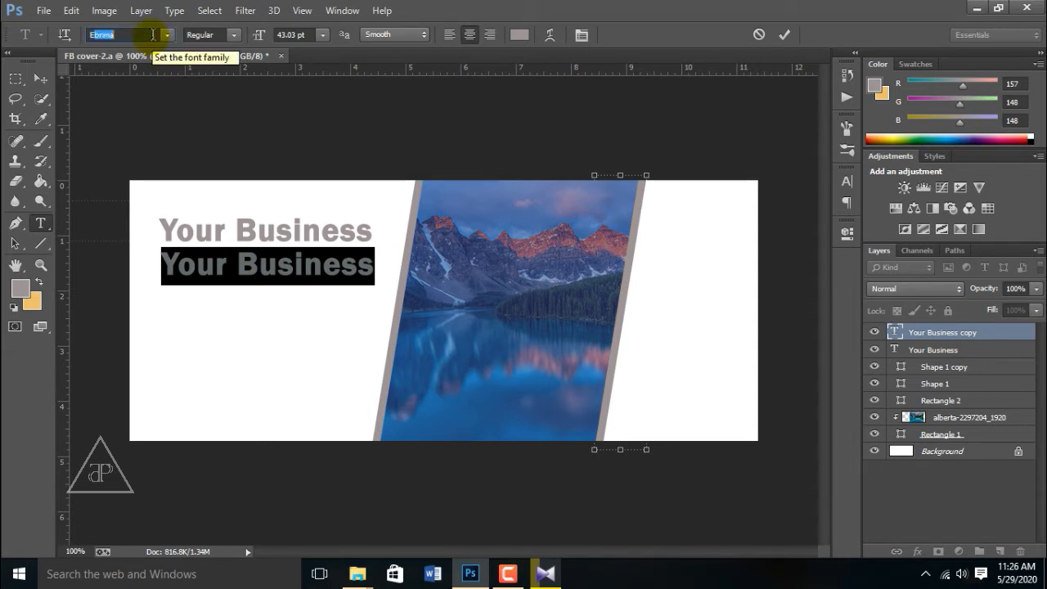
pyautogui.write('xo')
pyautogui.click(40, 78)
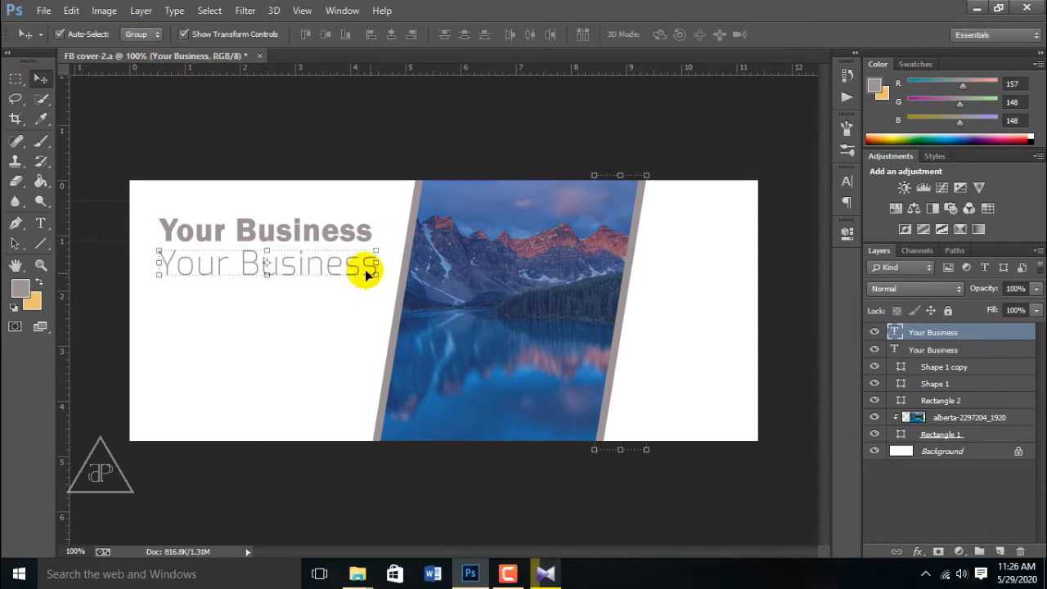
pyautogui.moveTo(160, 250); pyautogui.dragTo(215, 257)
pyautogui.press('Return')
# Step: Right-align both Your Business lines and move them right onto the cover
pyautogui.click(298, 237)
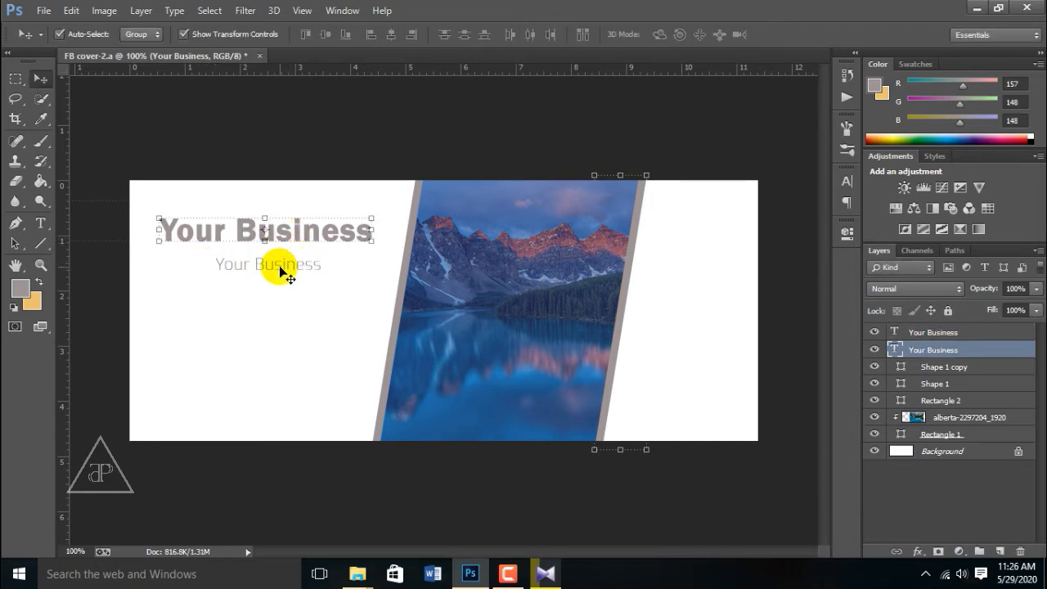
pyautogui.keyDown('shift'); pyautogui.click(905, 333); pyautogui.keyUp('shift')
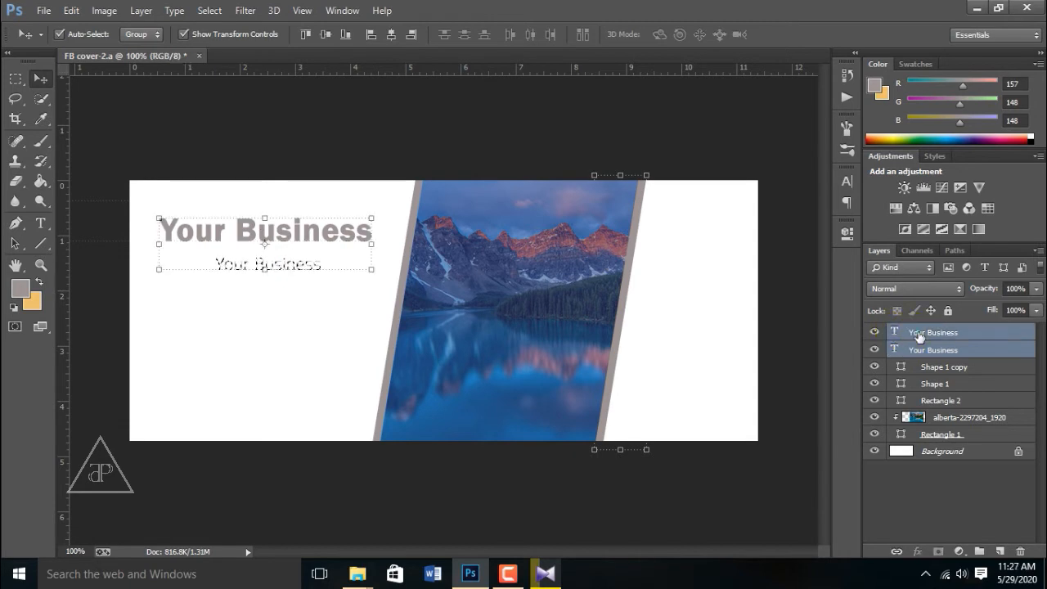
pyautogui.click(412, 35)
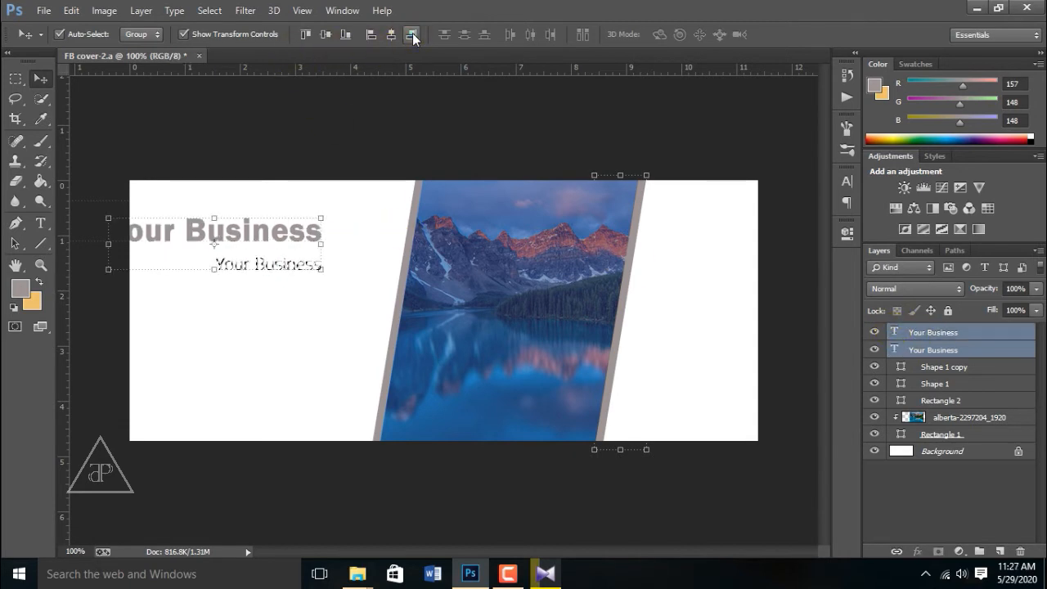
pyautogui.moveTo(277, 236); pyautogui.dragTo(355, 226)
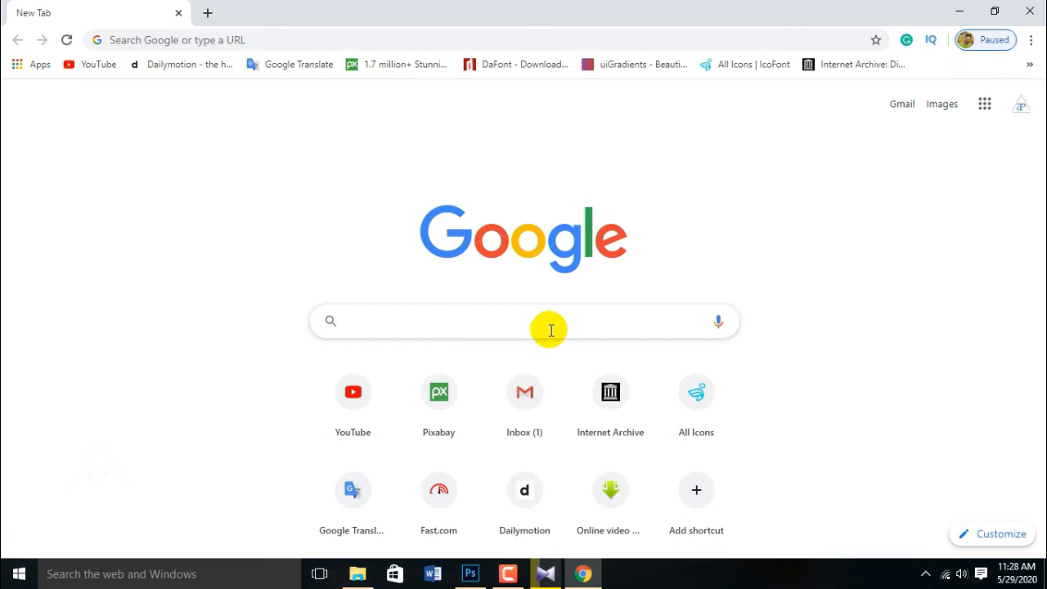
# Step: Search Google for 'y logo' and switch to the Images results
pyautogui.write('y logo')
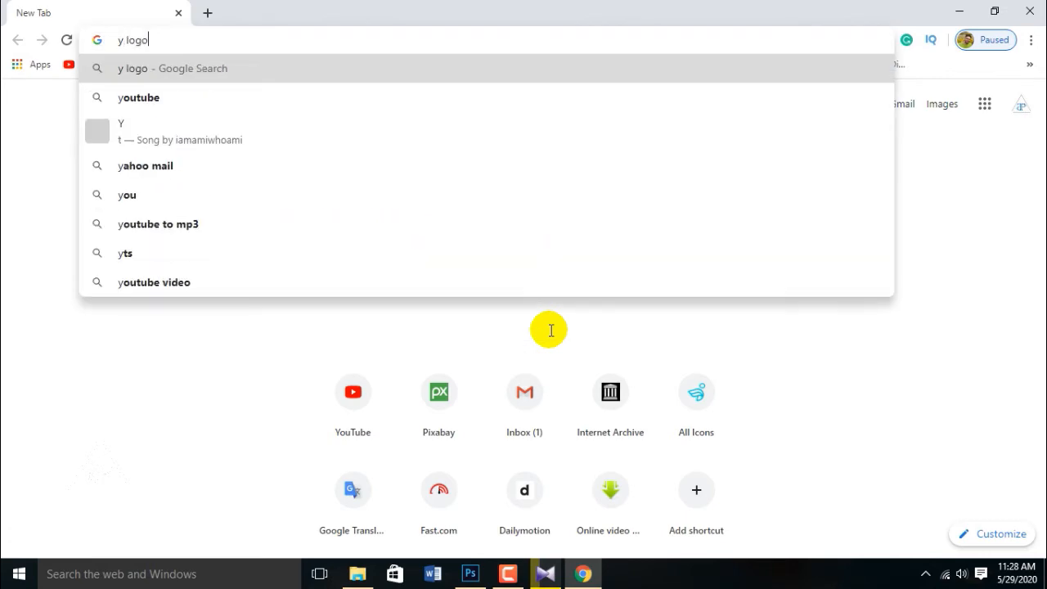
pyautogui.press('Return')
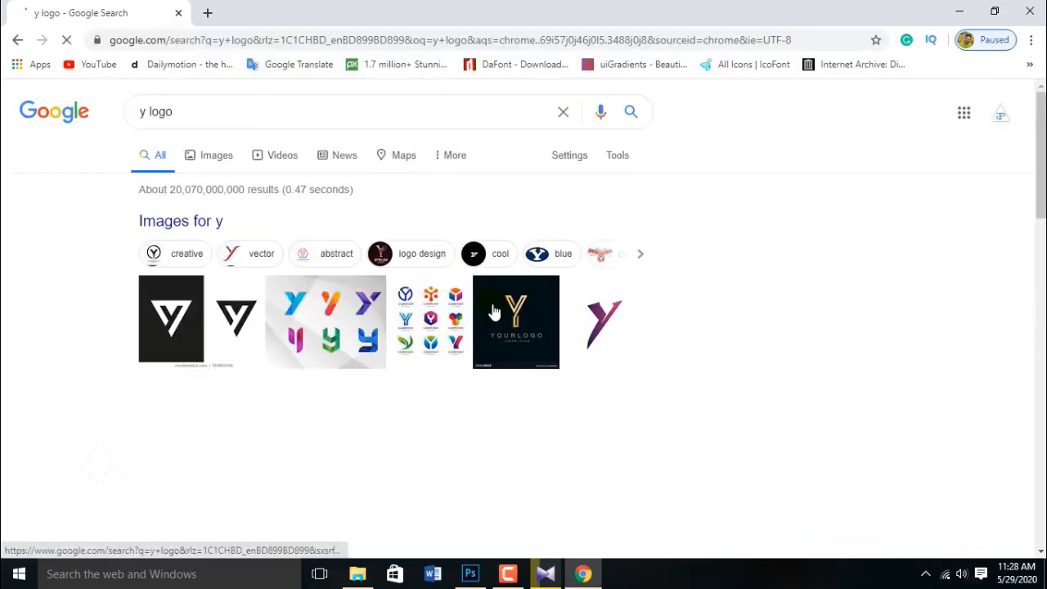
pyautogui.click(210, 157)
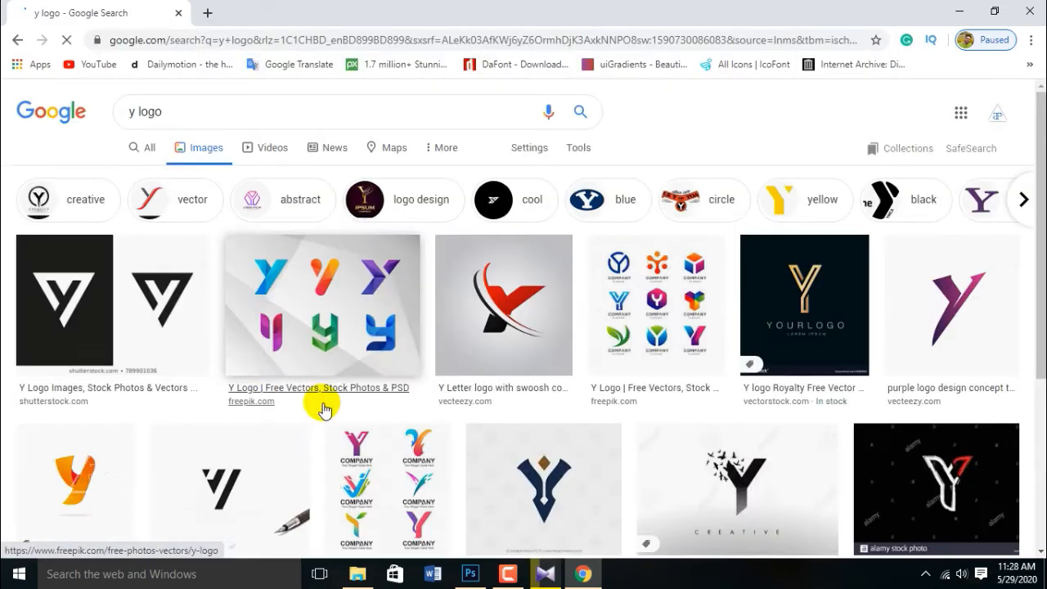
# Step: Scroll through the 'y logo' image results to browse letter-Y logo samples
pyautogui.scroll(-8, 321, 401)
pyautogui.scroll(-2, 323, 408)
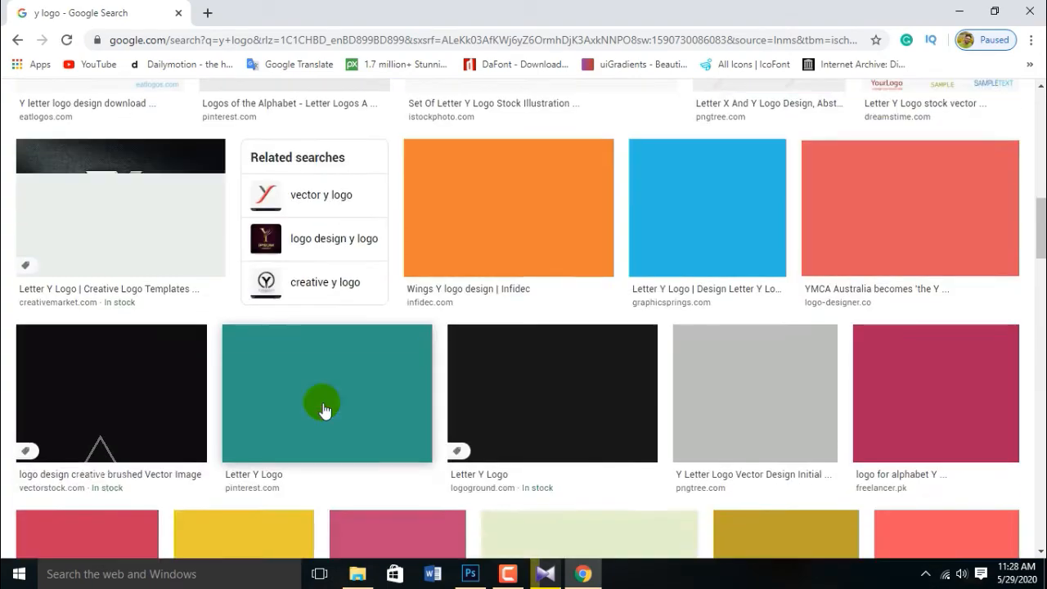
pyautogui.scroll(-3, 335, 406)
pyautogui.scroll(-3, 339, 405)
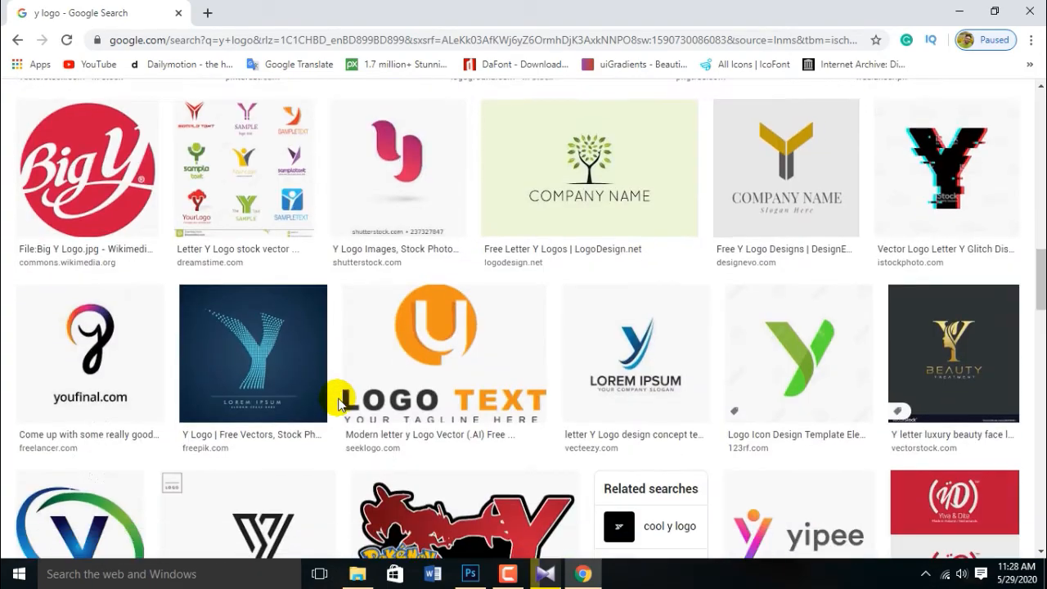
pyautogui.scroll(-13, 394, 343)
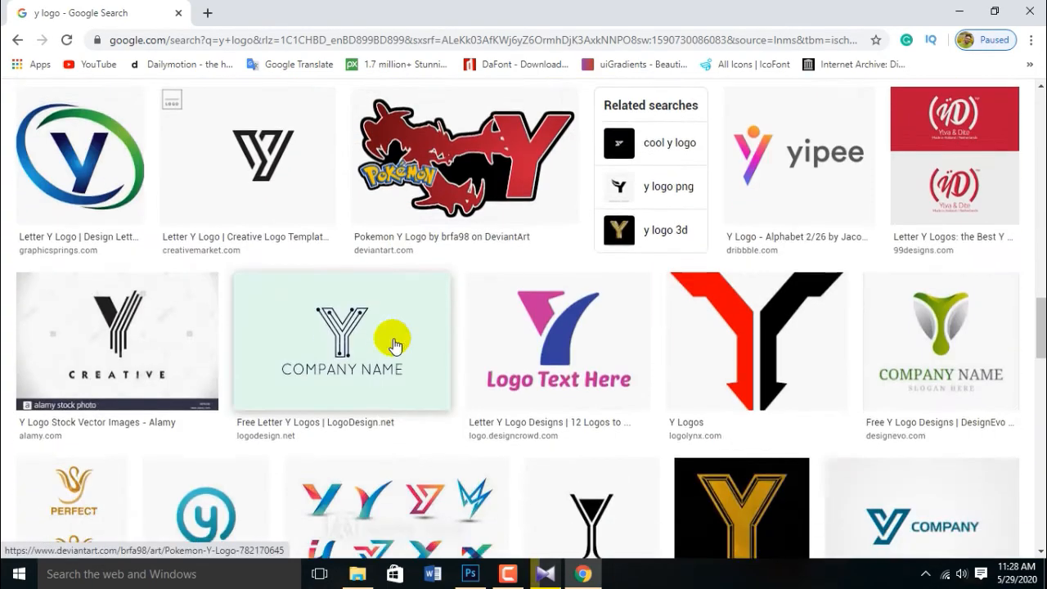
pyautogui.scroll(-9, 394, 346)
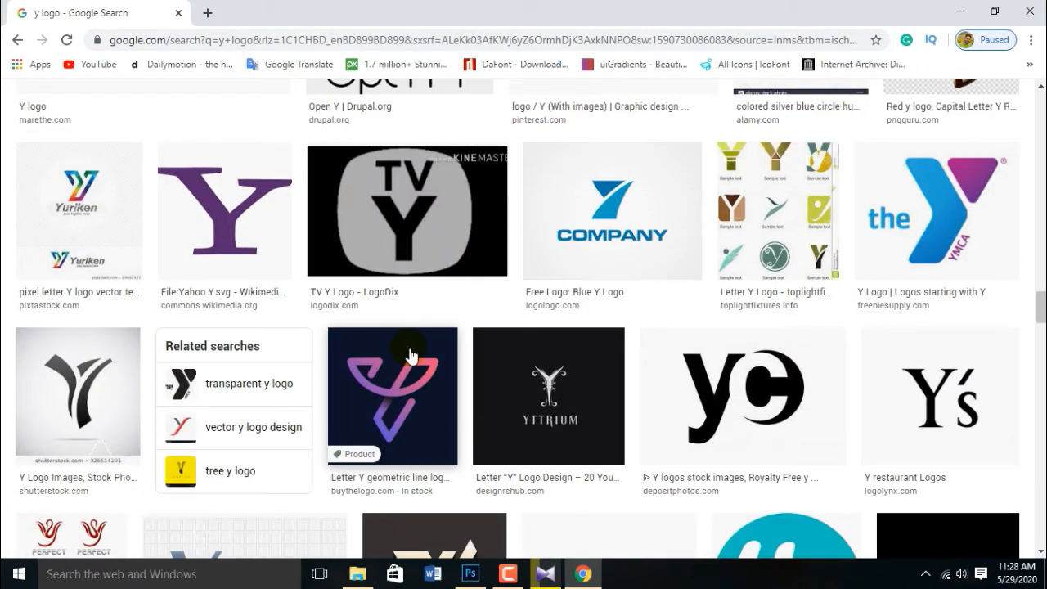
pyautogui.scroll(-4, 411, 356)
pyautogui.scroll(-11, 417, 350)
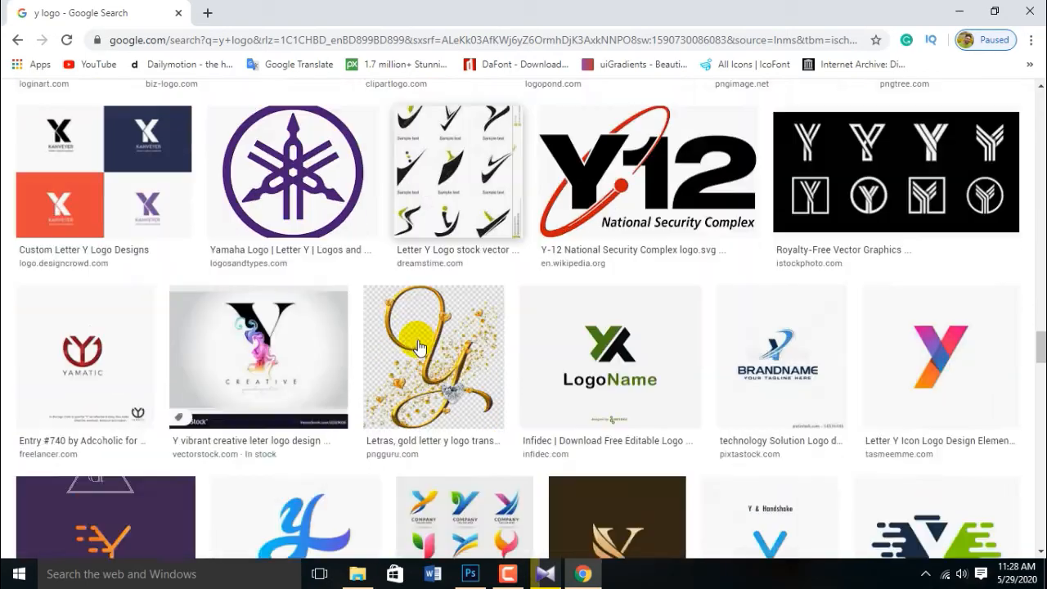
pyautogui.scroll(-2, 417, 345)
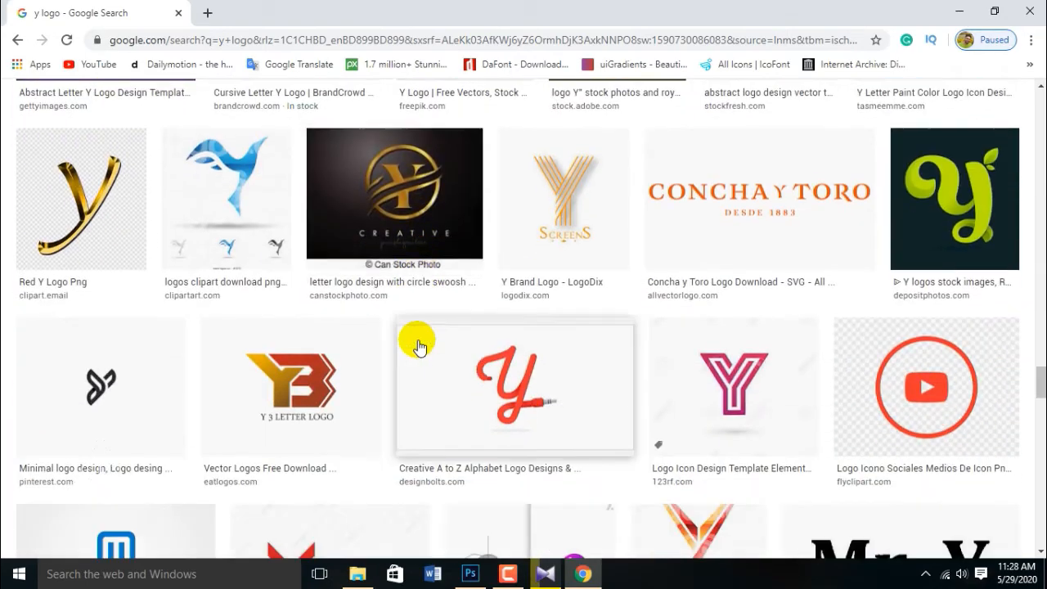
pyautogui.scroll(1, 413, 343)
pyautogui.scroll(-1, 539, 372)
pyautogui.moveTo(1040, 384); pyautogui.dragTo(1041, 96)
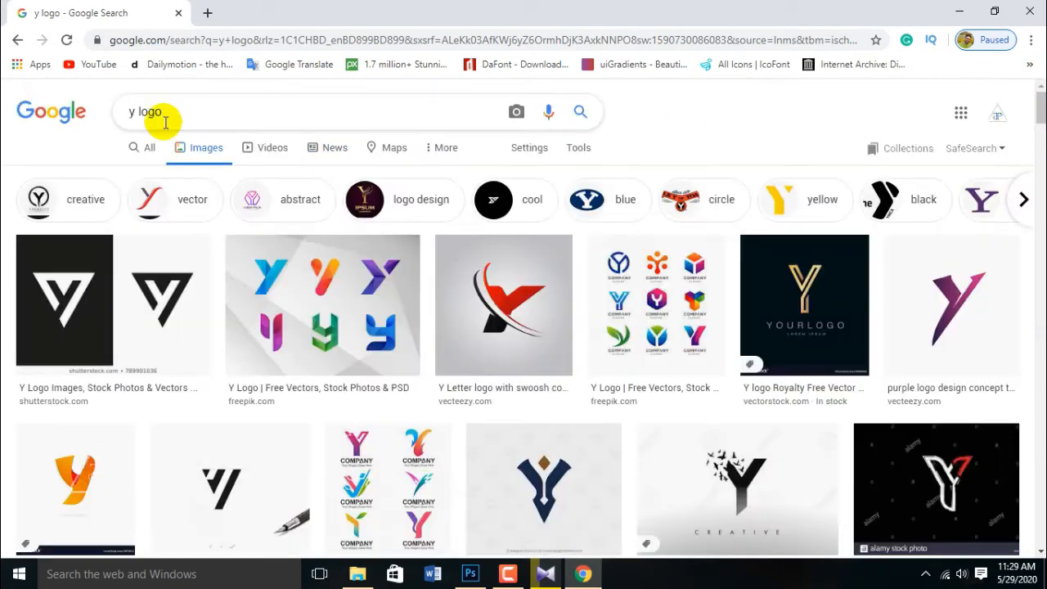
# Step: Search Google Images for 'Y logo png' and preview candidate logos
pyautogui.write('Y logo png')
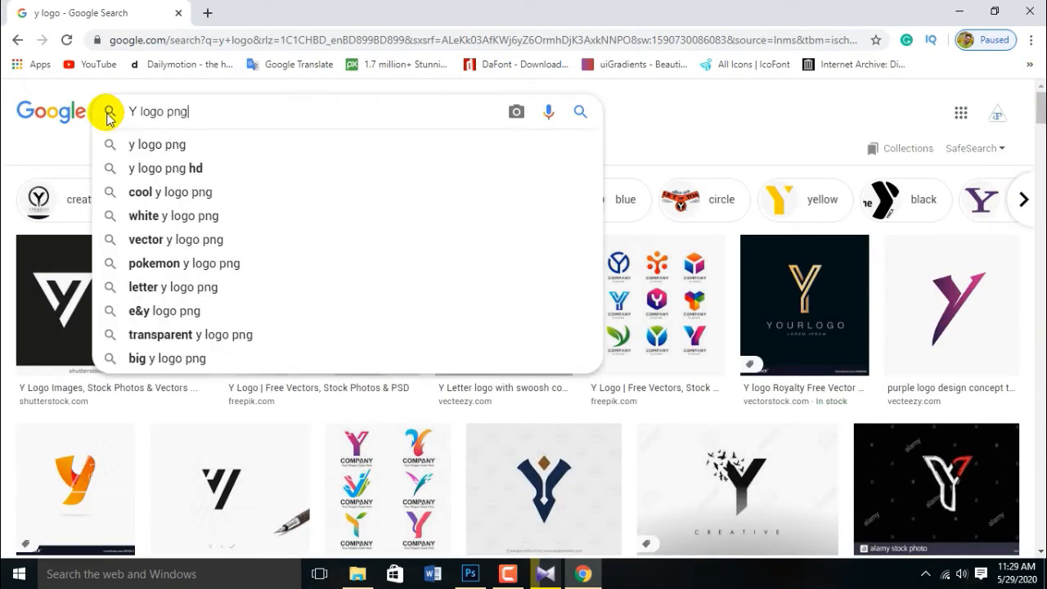
pyautogui.press('Return')
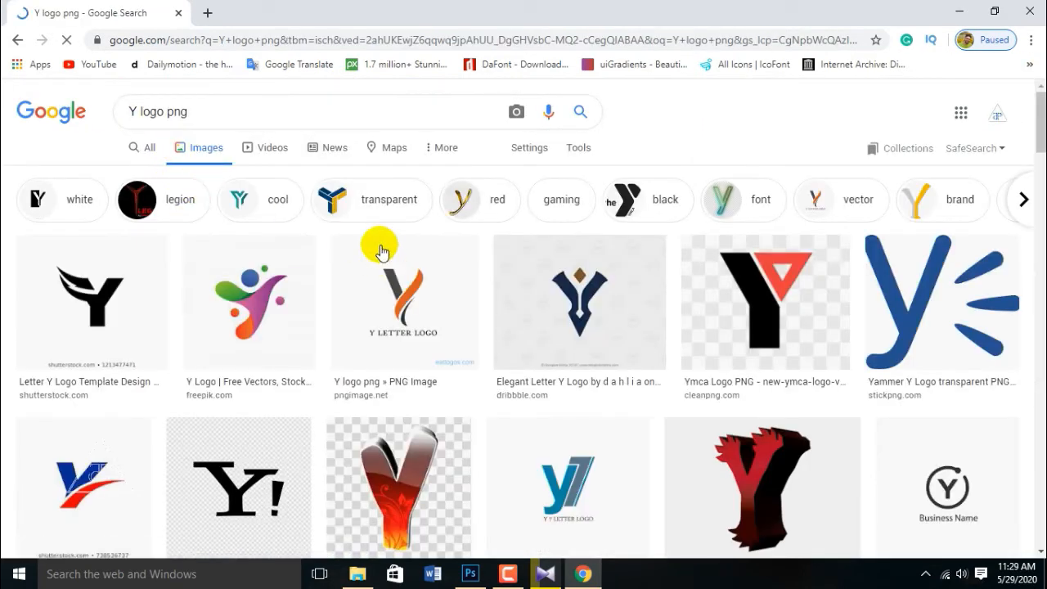
pyautogui.click(891, 297)
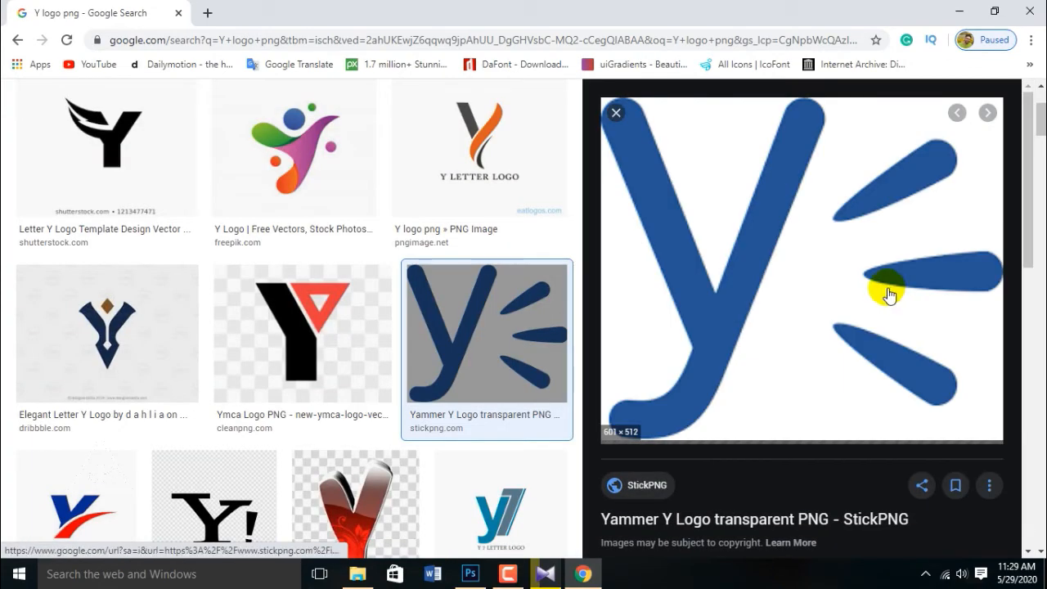
pyautogui.scroll(-10, 346, 434)
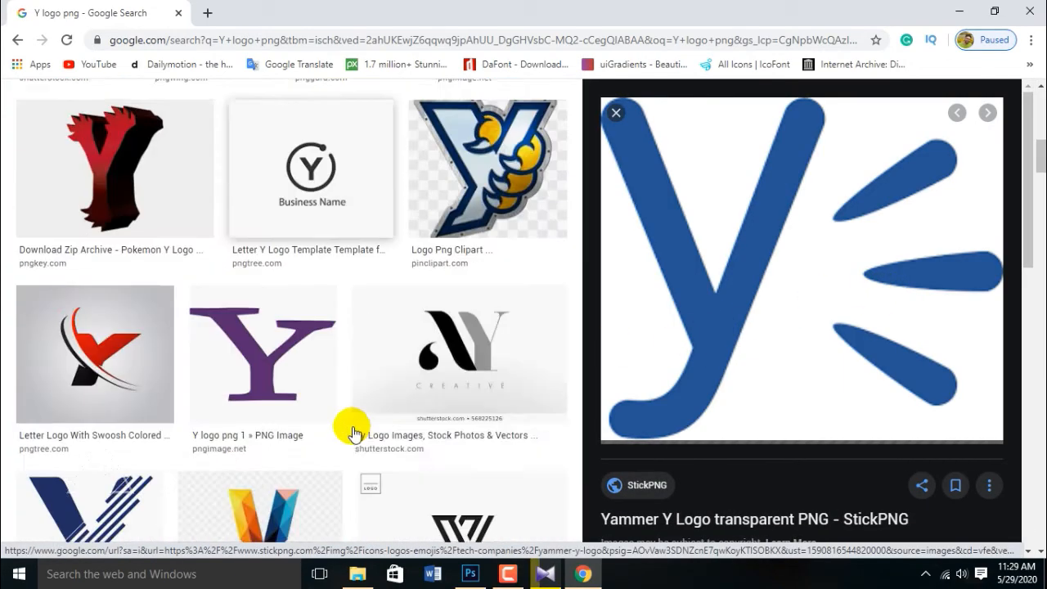
pyautogui.scroll(-12, 353, 433)
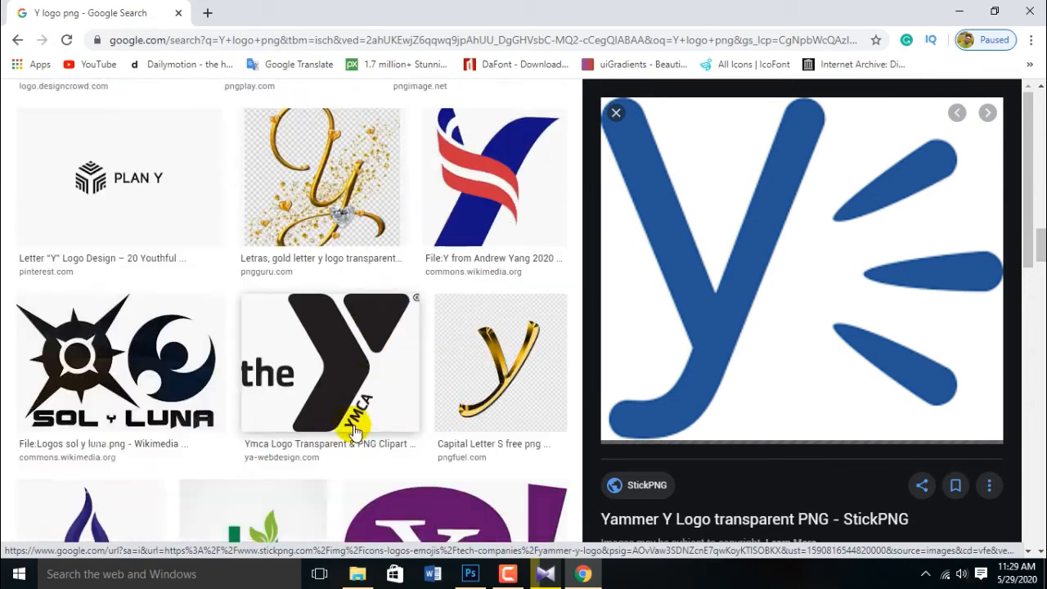
# Step: Save the green Letter Y Leaf logo as md_5b273322281d4.jpg and drag it onto the cover
pyautogui.click(246, 225)
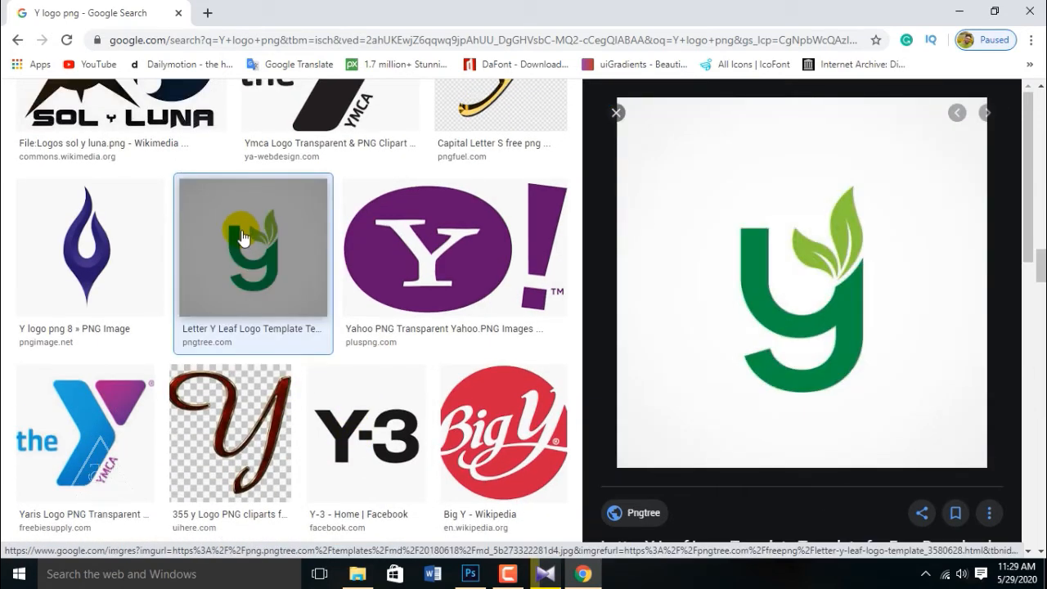
pyautogui.rightClick(696, 235)
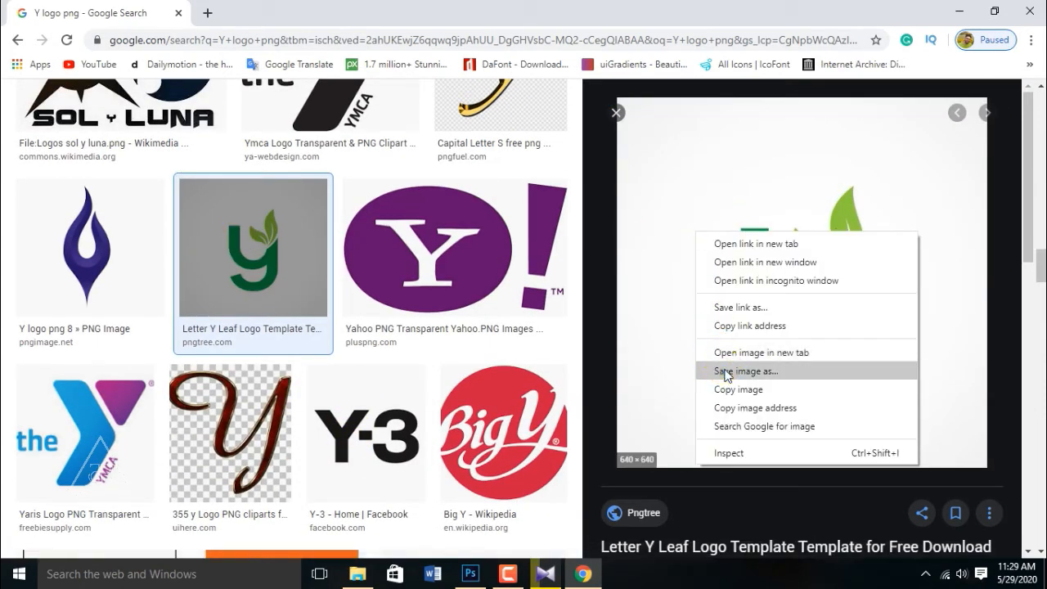
pyautogui.click(724, 371)
pyautogui.click(377, 346)
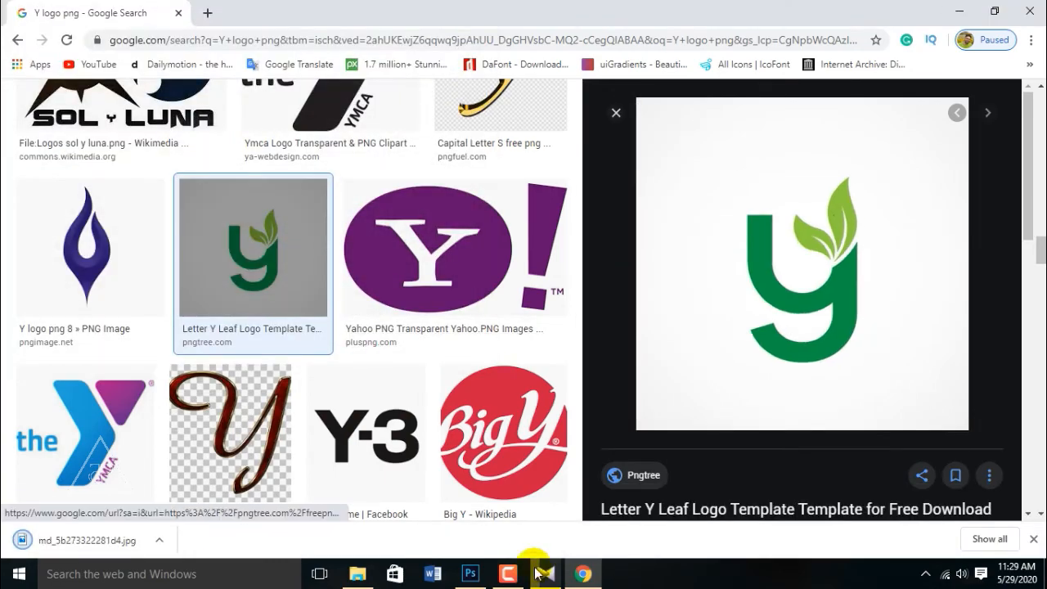
pyautogui.moveTo(23, 538); pyautogui.dragTo(726, 381)
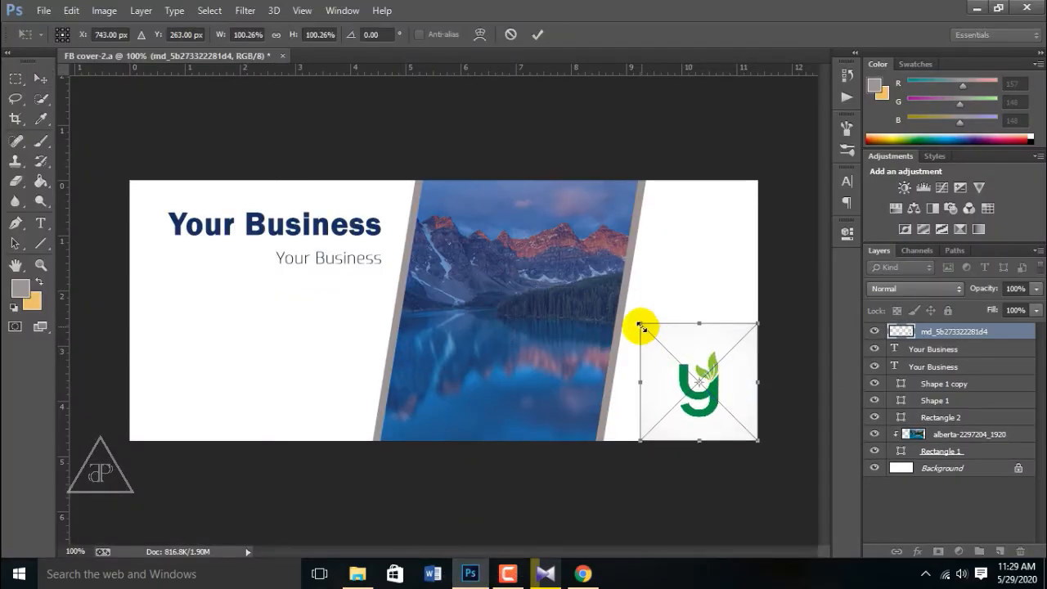
# Step: Shrink the placed Y leaf logo to about 44% and commit it in the lower-right corner
pyautogui.moveTo(640, 324); pyautogui.dragTo(681, 354)
pyautogui.moveTo(680, 390); pyautogui.dragTo(679, 380)
pyautogui.press('Return')
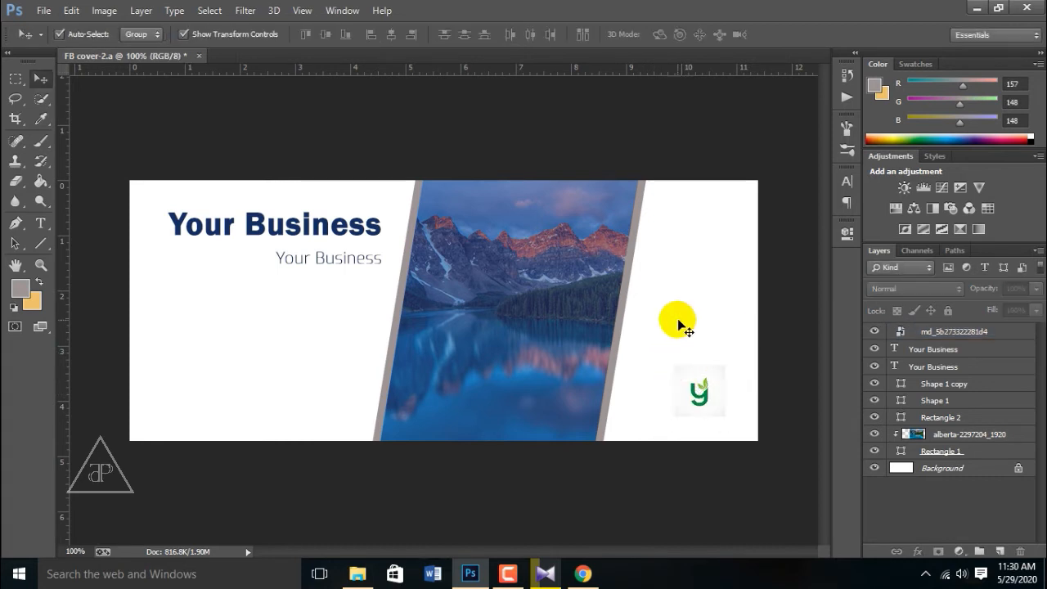
# Step: Set the foreground colour to the near-white sampled from the cover
pyautogui.click(899, 468)
pyautogui.click(20, 289)
pyautogui.moveTo(710, 289); pyautogui.dragTo(255, 271)
pyautogui.click(712, 409)
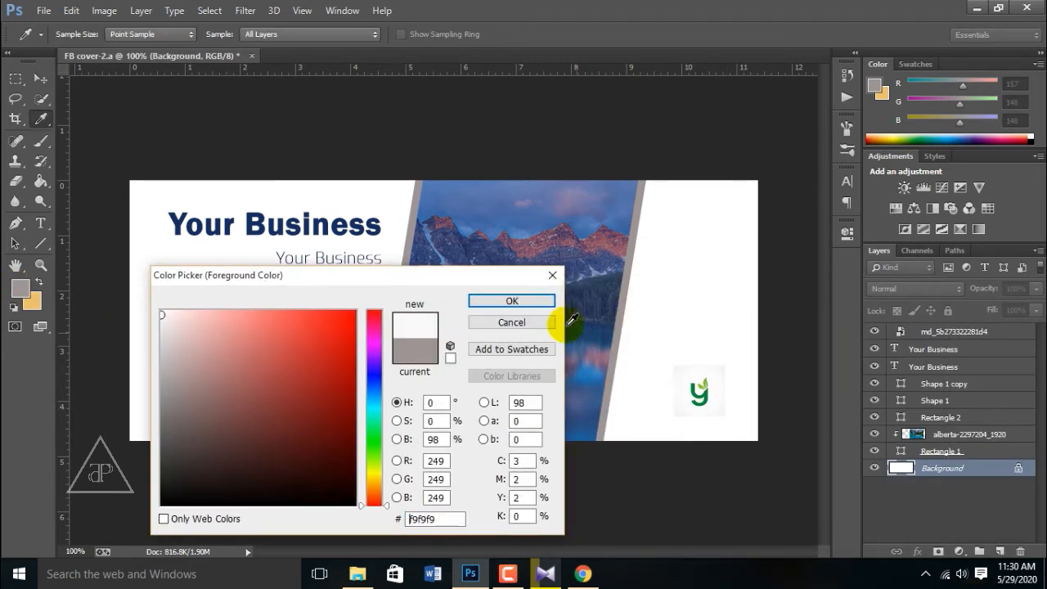
pyautogui.click(511, 301)
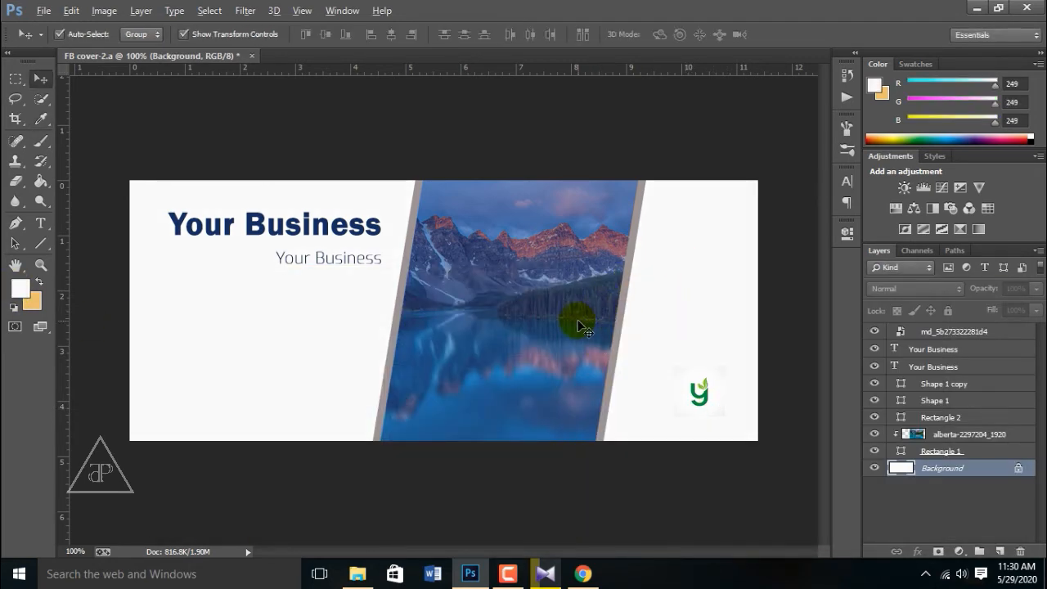
# Step: Fill both slanted strips beside the lake photo with the logo's light green
pyautogui.scroll(1, 580, 315)
pyautogui.click(644, 321)
pyautogui.doubleClick(900, 383)
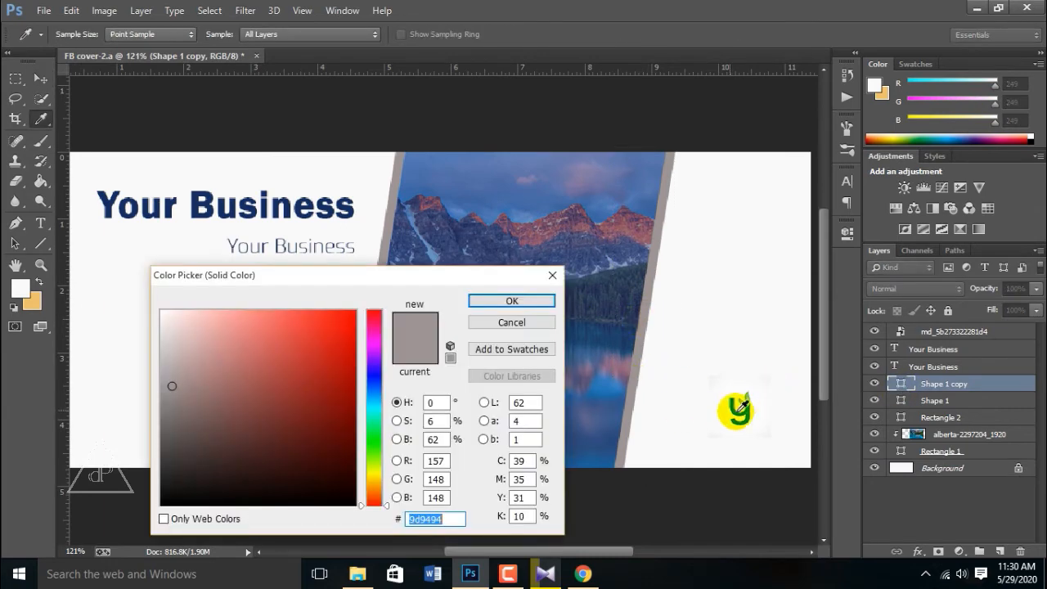
pyautogui.click(738, 409)
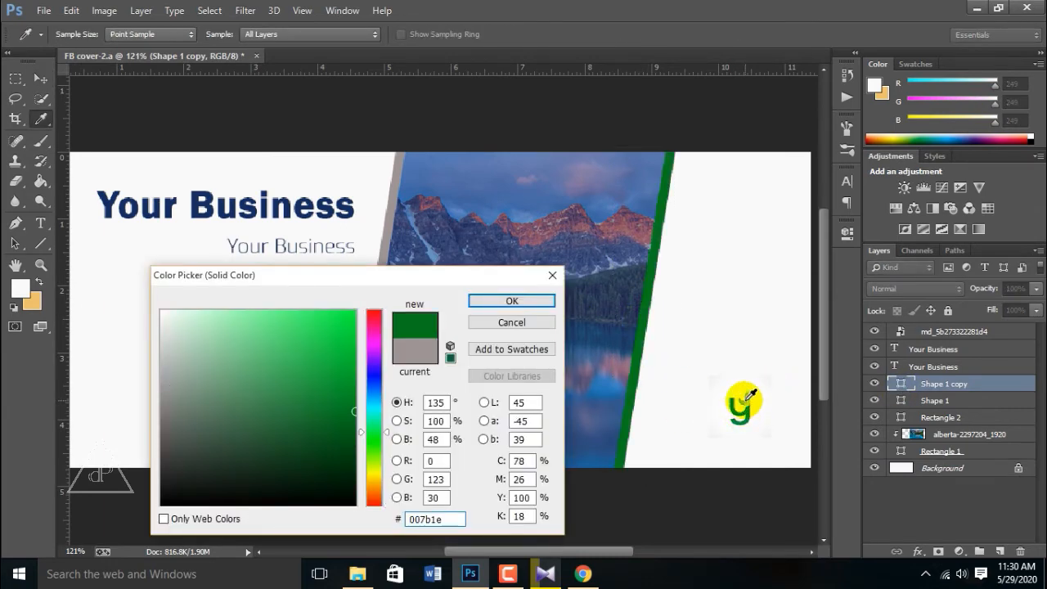
pyautogui.click(748, 400)
pyautogui.click(509, 301)
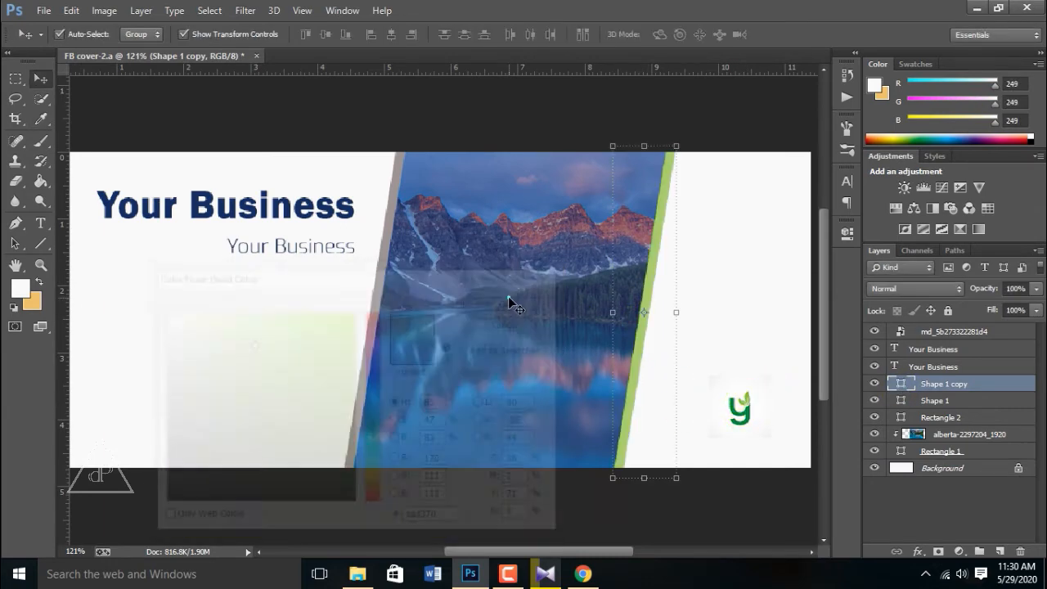
pyautogui.doubleClick(900, 400)
pyautogui.click(661, 353)
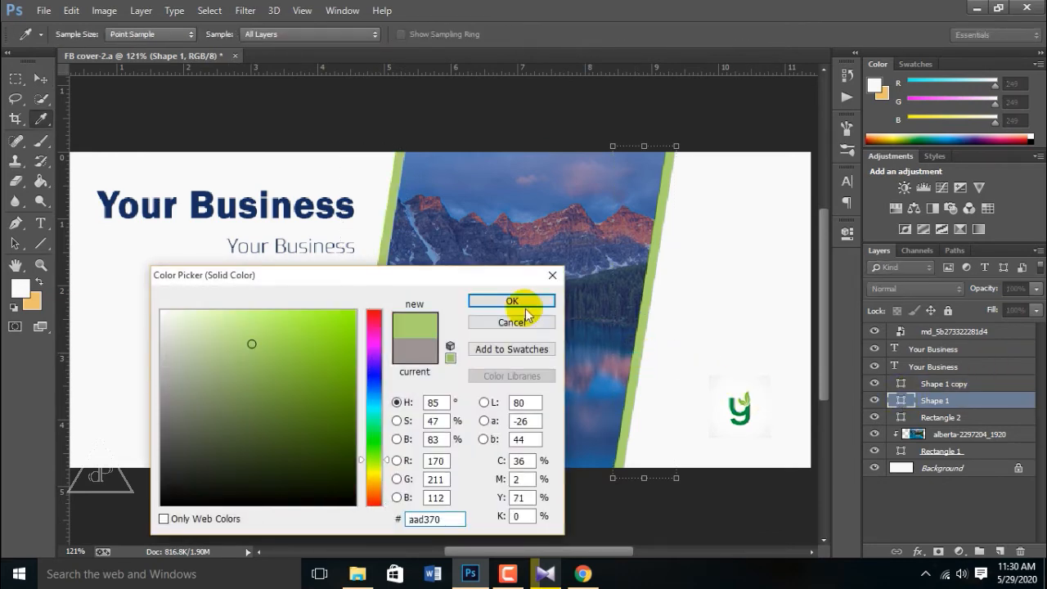
pyautogui.click(511, 300)
pyautogui.click(726, 286)
pyautogui.click(531, 273)
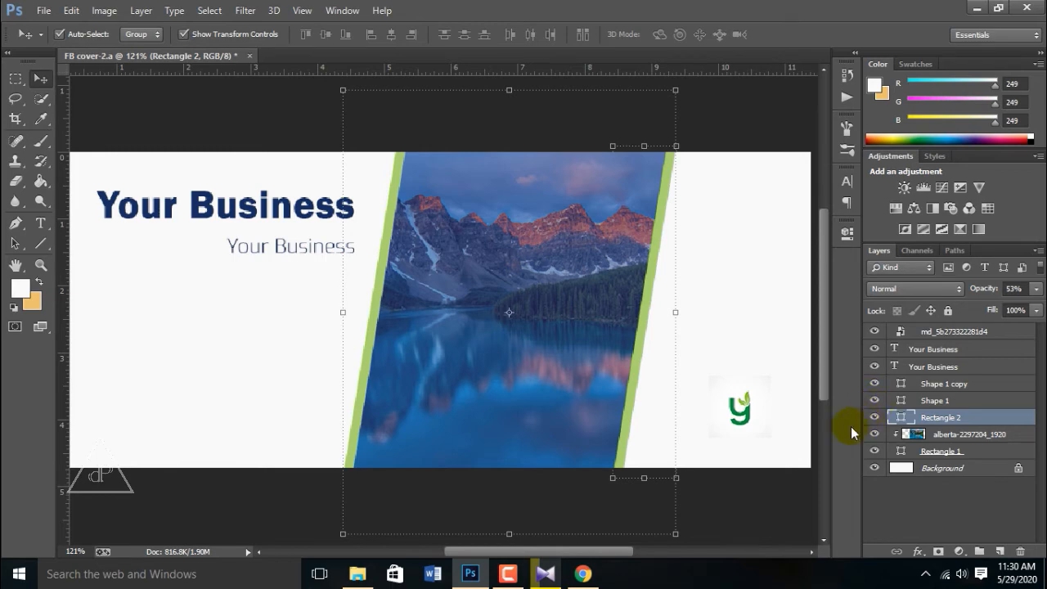
# Step: Recolour the 'Your Business' heading and subtitle to the logo's green
pyautogui.click(270, 211)
pyautogui.doubleClick(899, 370)
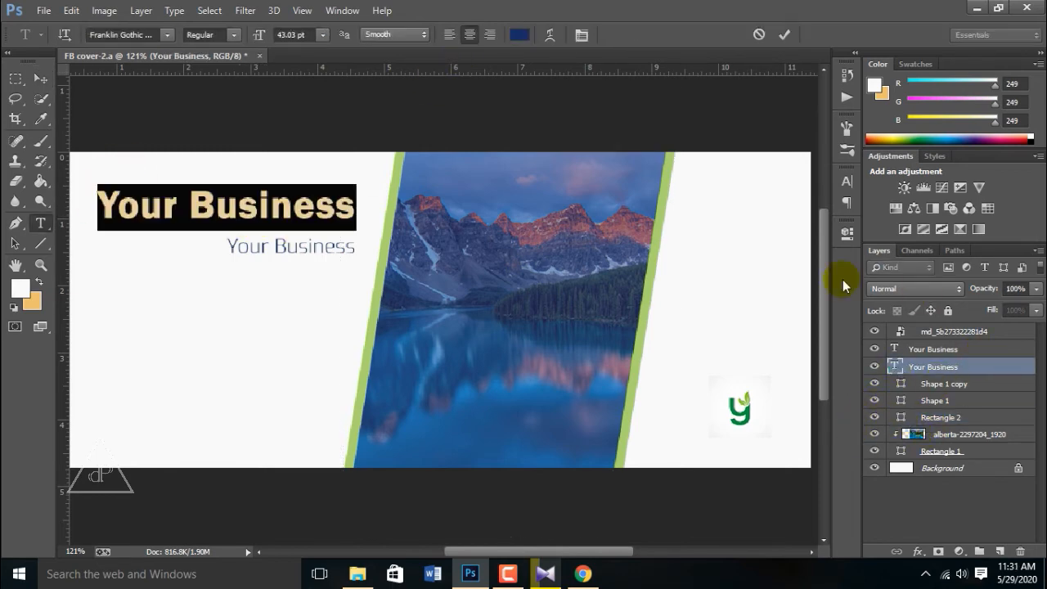
pyautogui.click(518, 35)
pyautogui.click(738, 399)
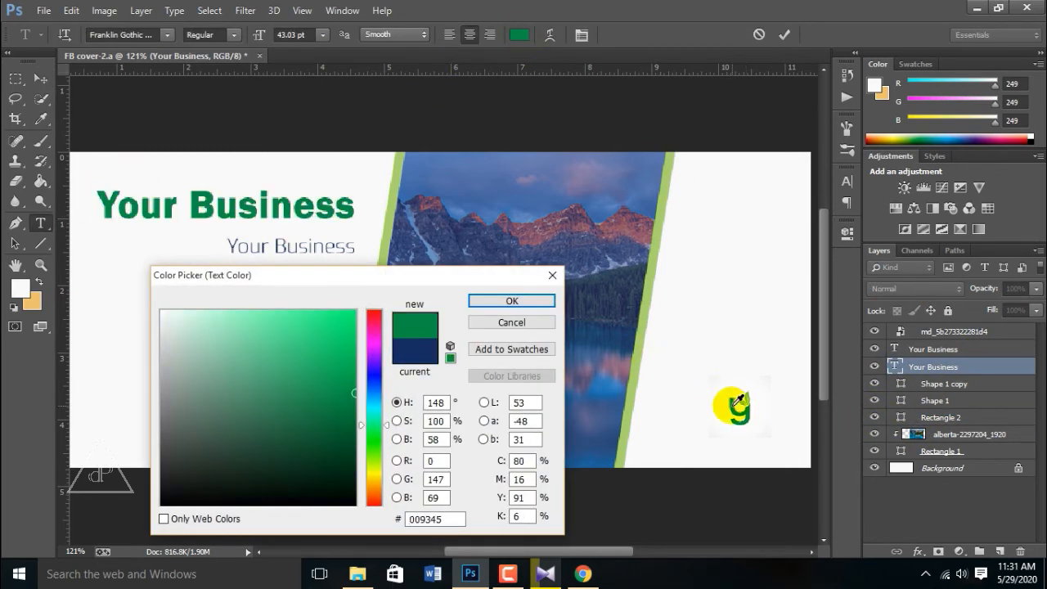
pyautogui.click(500, 301)
pyautogui.doubleClick(894, 349)
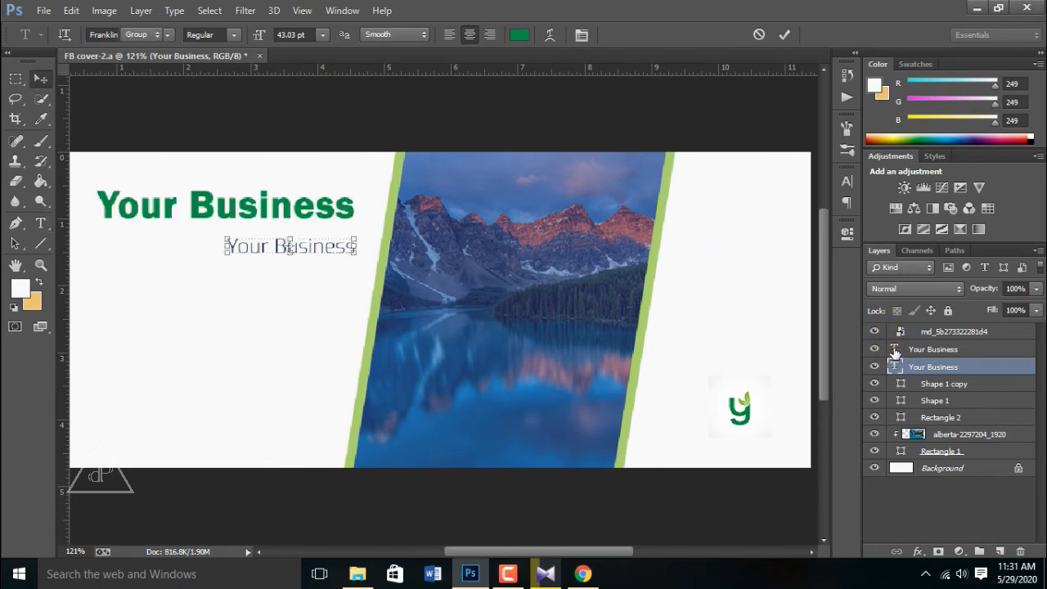
pyautogui.click(519, 34)
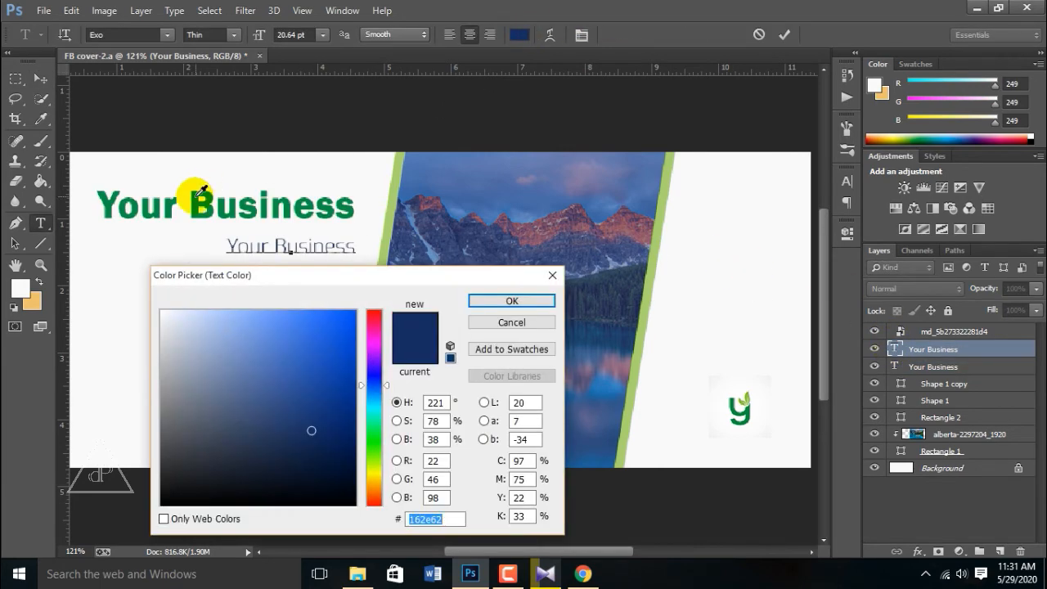
pyautogui.click(195, 205)
pyautogui.click(474, 300)
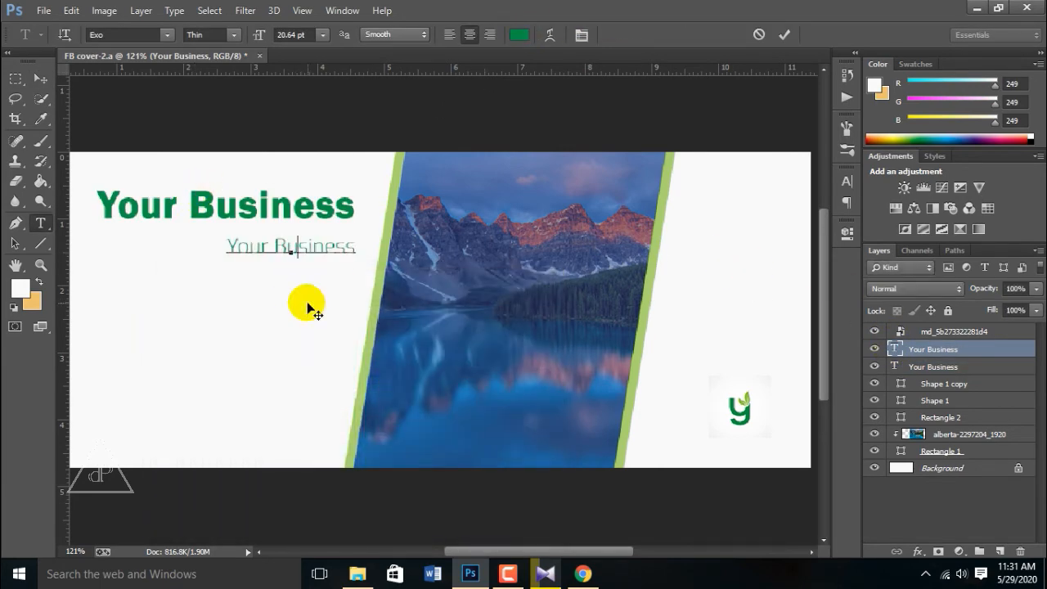
pyautogui.click(47, 78)
pyautogui.click(769, 381)
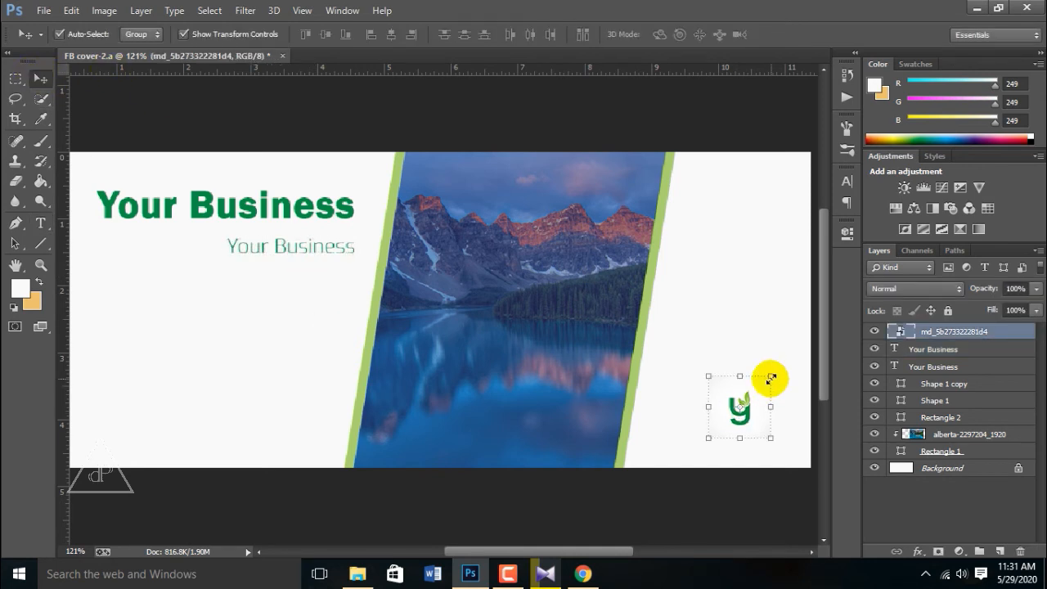
# Step: Enlarge the Y-leaf logo in the bottom-right corner and Alt-drag a subtitle copy to the lower left
pyautogui.moveTo(770, 438)
pyautogui.mouseDown()
pyautogui.moveTo(807, 461)
pyautogui.moveTo(788, 435)
pyautogui.mouseUp()
pyautogui.press('Return')
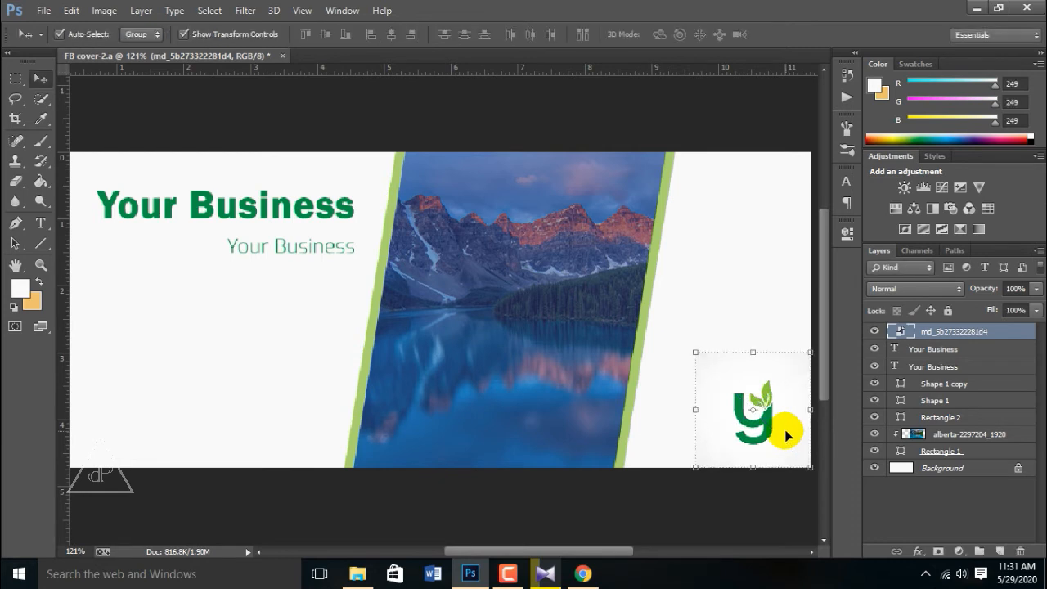
pyautogui.click(245, 247)
pyautogui.moveTo(245, 248); pyautogui.dragTo(130, 403)
pyautogui.click(94, 305)
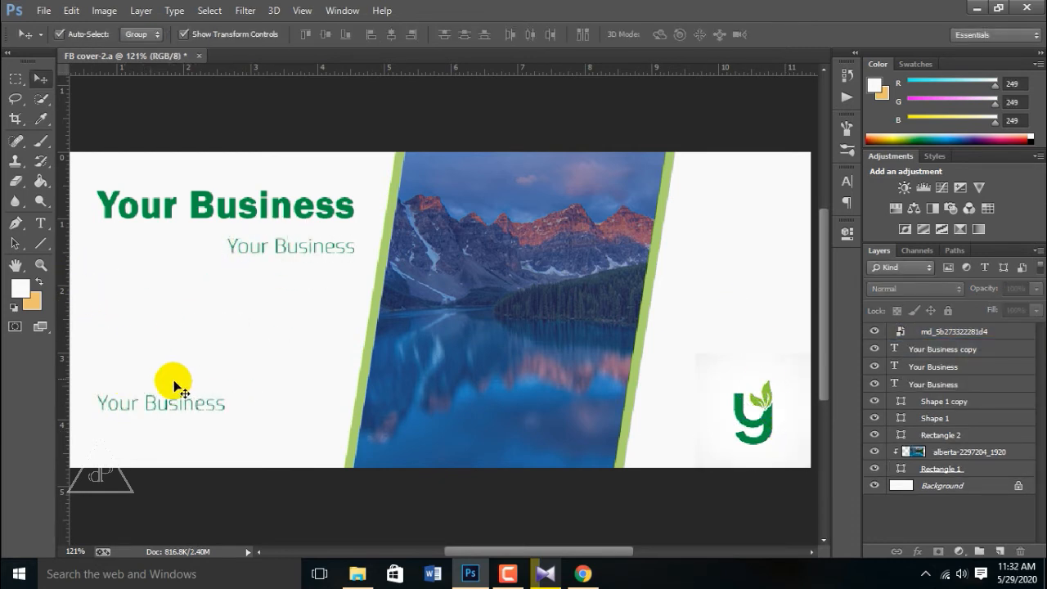
pyautogui.click(176, 401)
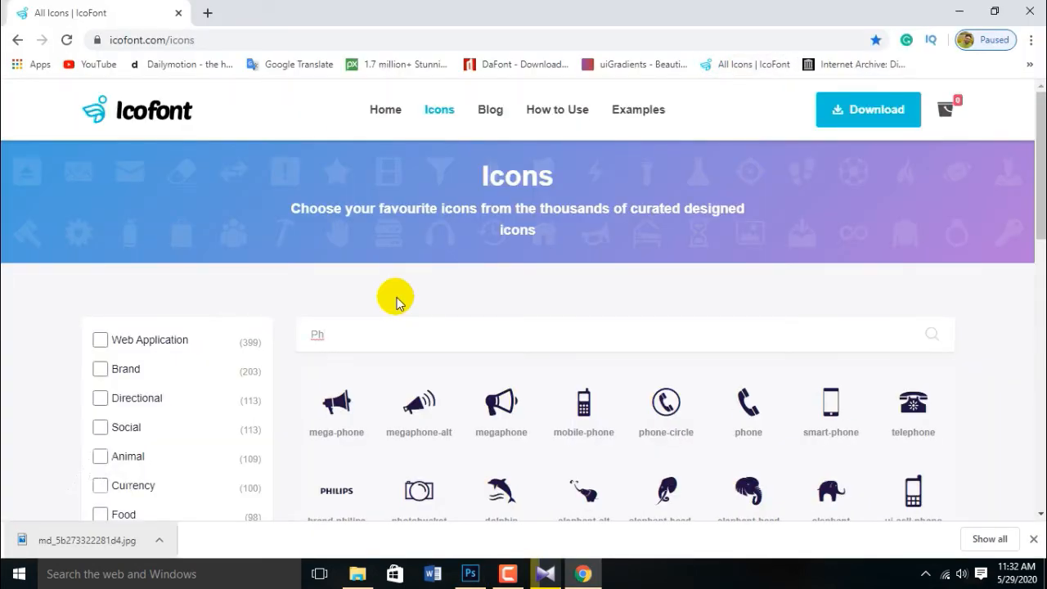
pyautogui.click(742, 409)
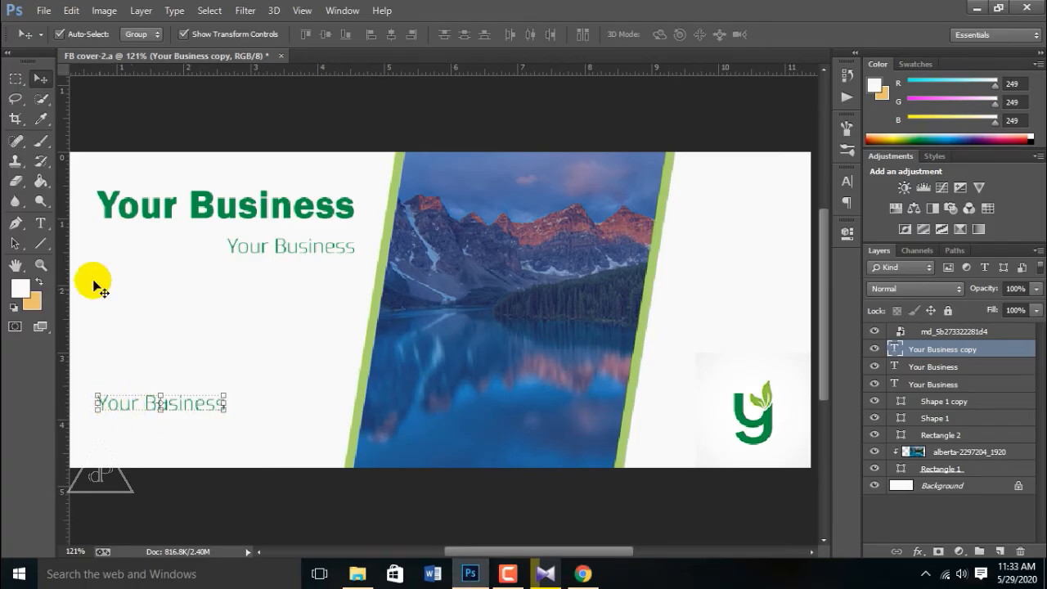
# Step: Paste the IcoFont phone icon into the first contact line and set it to 14 pt
pyautogui.press('t')
pyautogui.write('□')
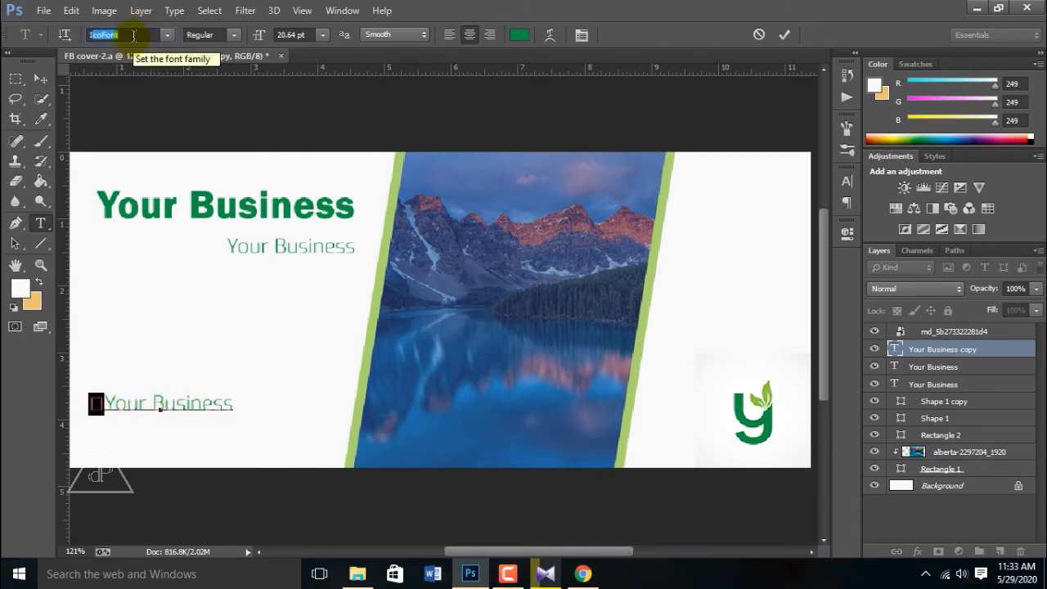
pyautogui.press('Return')
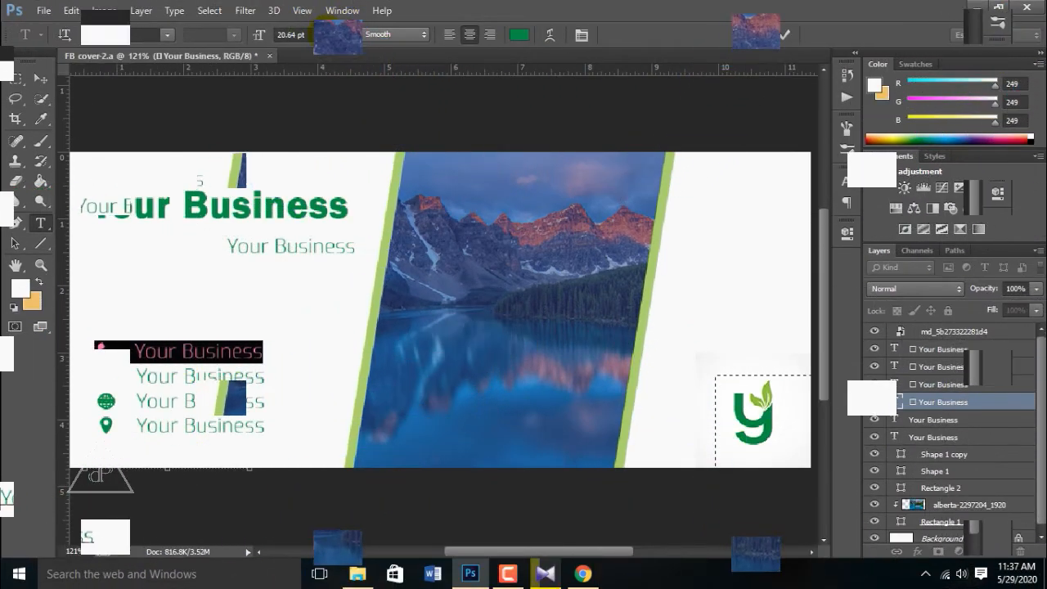
pyautogui.click(323, 34)
pyautogui.click(318, 160)
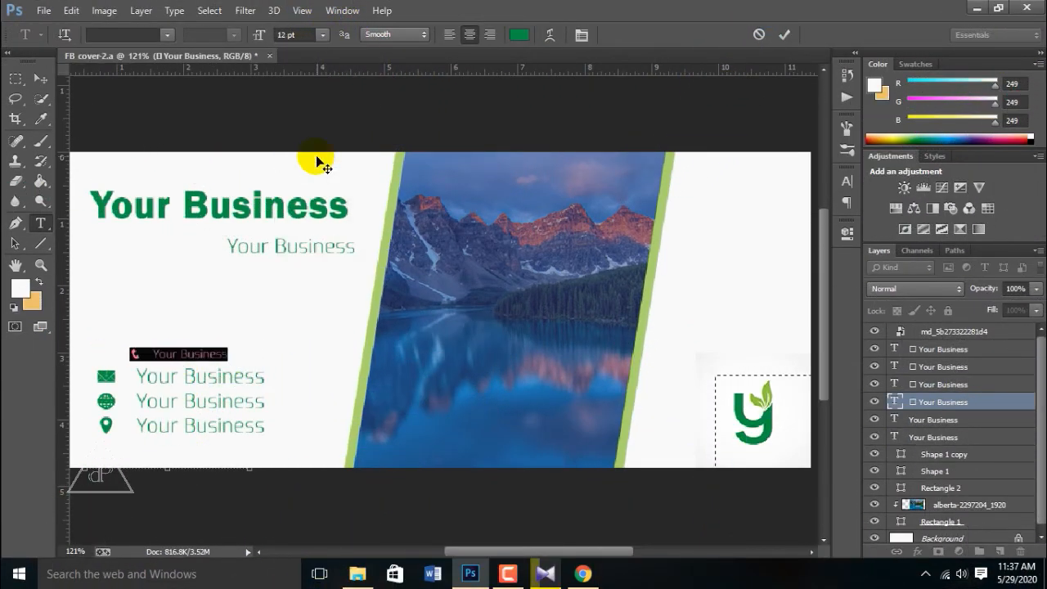
pyautogui.click(324, 34)
pyautogui.click(318, 178)
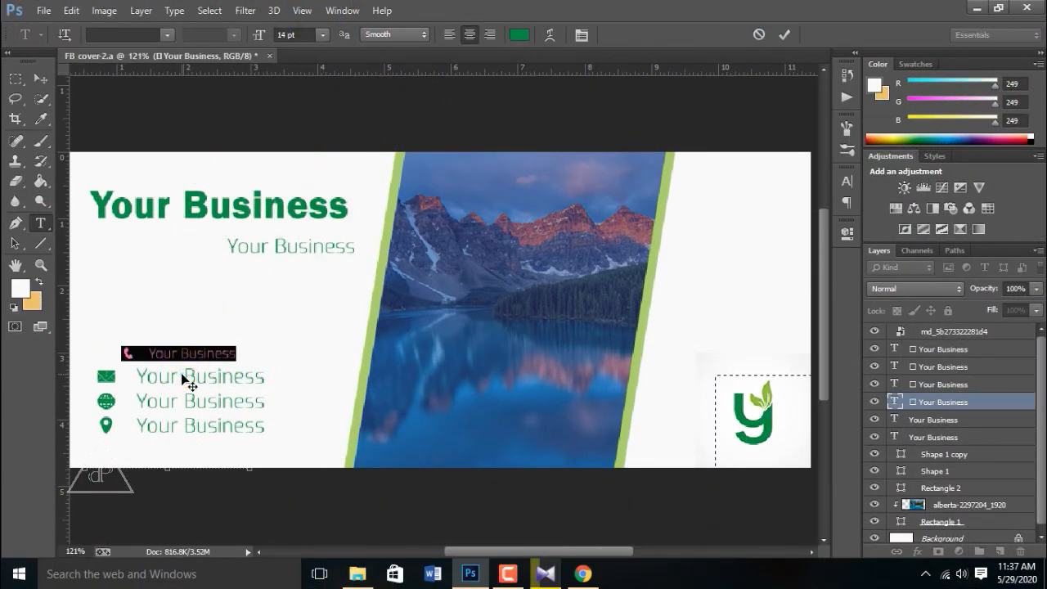
pyautogui.click(40, 79)
# Step: Set the e-mail, website and location contact lines to 14 pt
pyautogui.doubleClick(152, 376)
pyautogui.hotkey('ctrl', 'a')
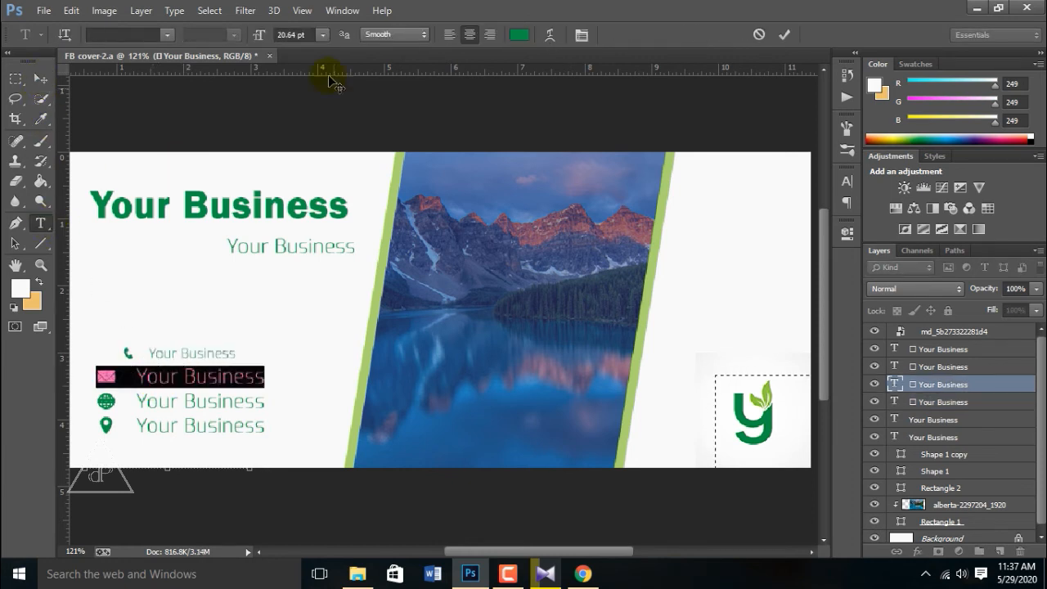
pyautogui.click(323, 34)
pyautogui.click(310, 176)
pyautogui.click(39, 79)
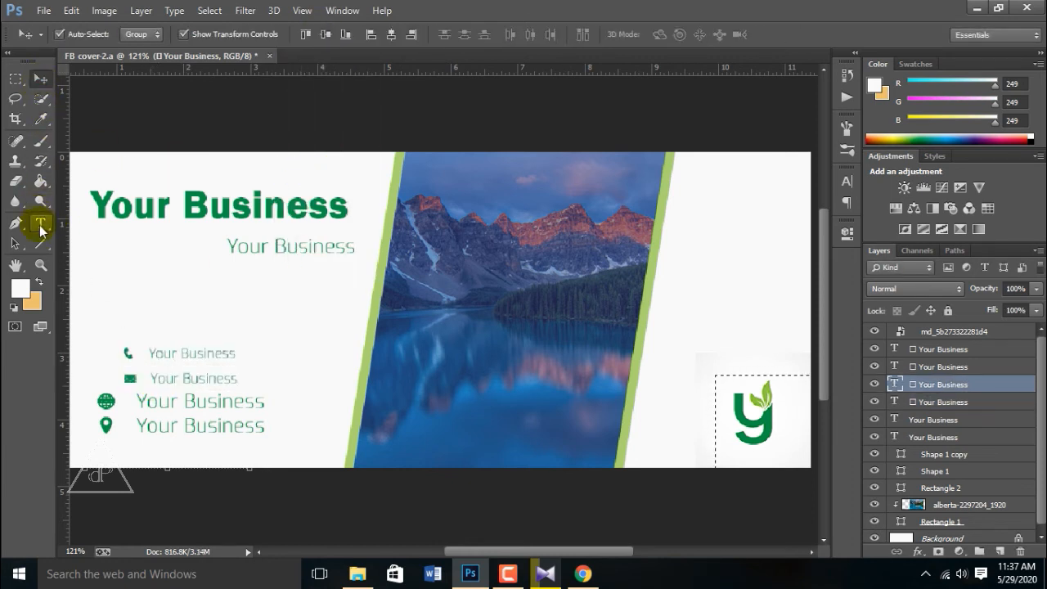
pyautogui.doubleClick(147, 401)
pyautogui.hotkey('ctrl', 'a')
pyautogui.click(323, 34)
pyautogui.click(320, 176)
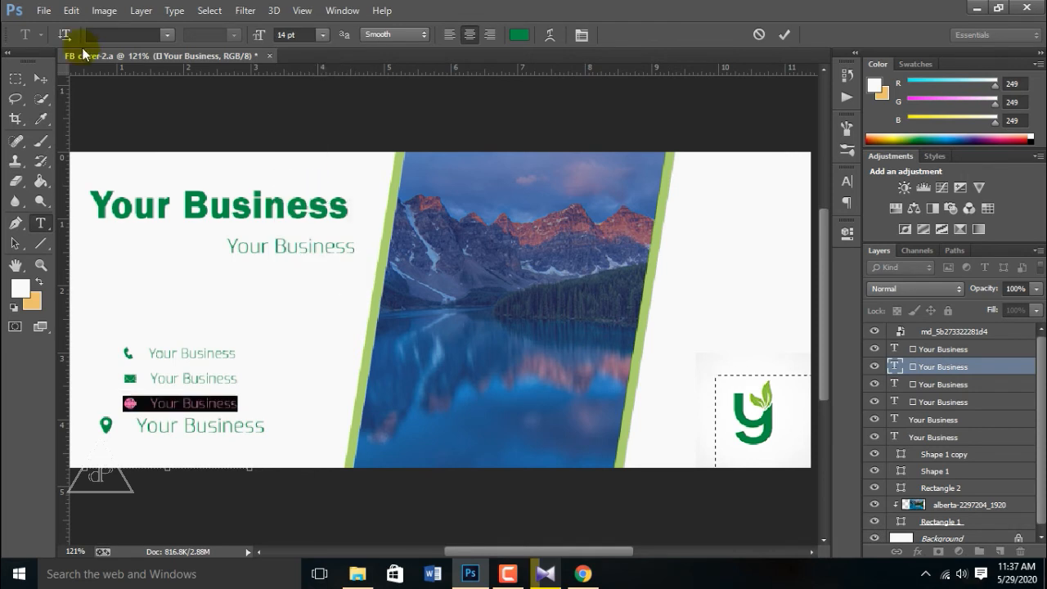
pyautogui.click(39, 80)
pyautogui.doubleClick(200, 425)
pyautogui.hotkey('ctrl', 'a')
pyautogui.click(322, 34)
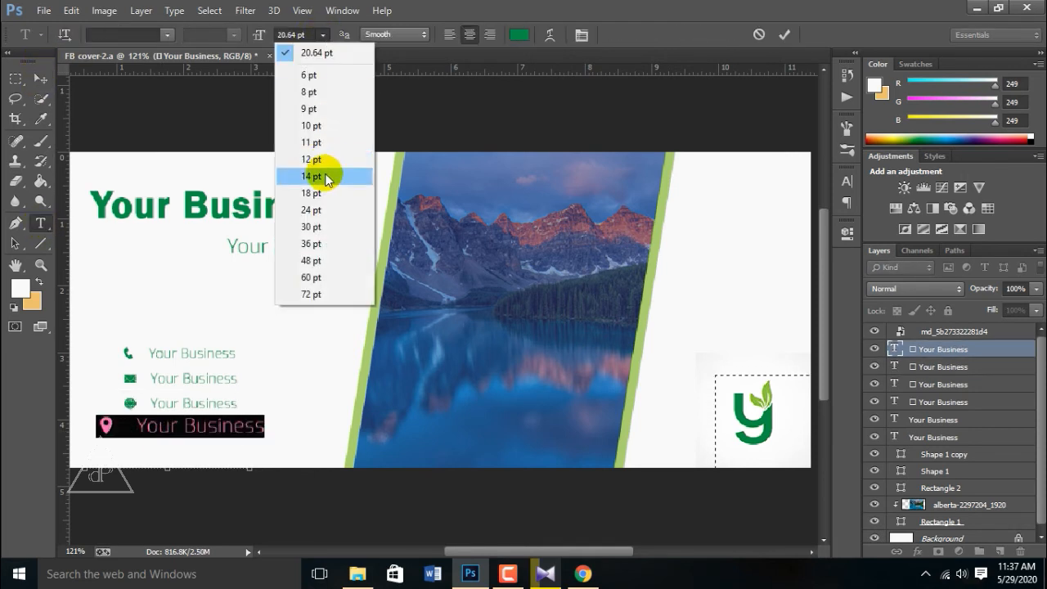
pyautogui.click(319, 174)
pyautogui.click(39, 79)
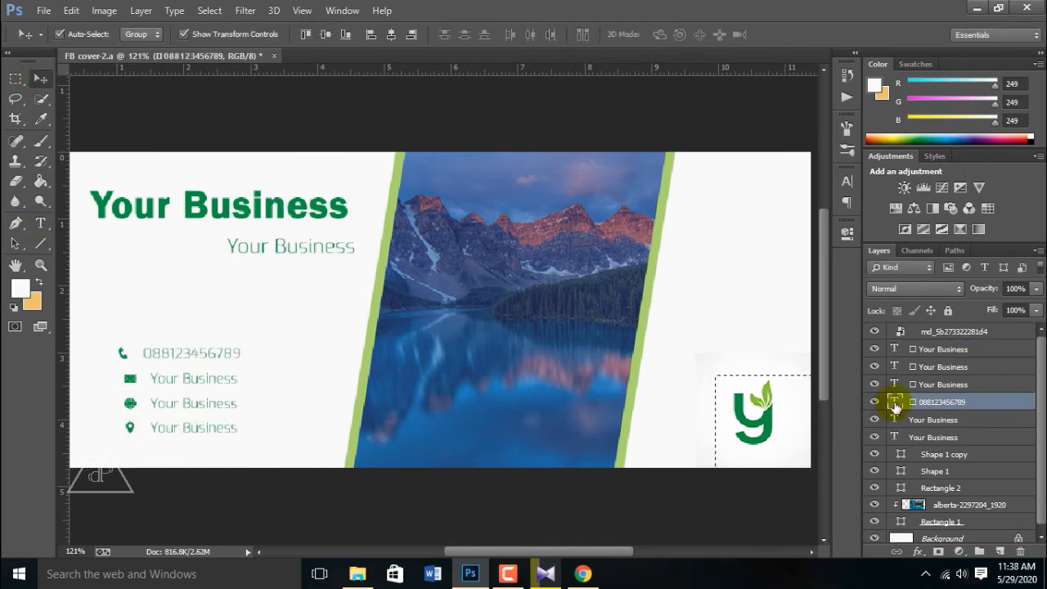
# Step: Recolour the phone number line navy #0b2f72
pyautogui.doubleClick(893, 401)
pyautogui.click(518, 35)
pyautogui.click(373, 409)
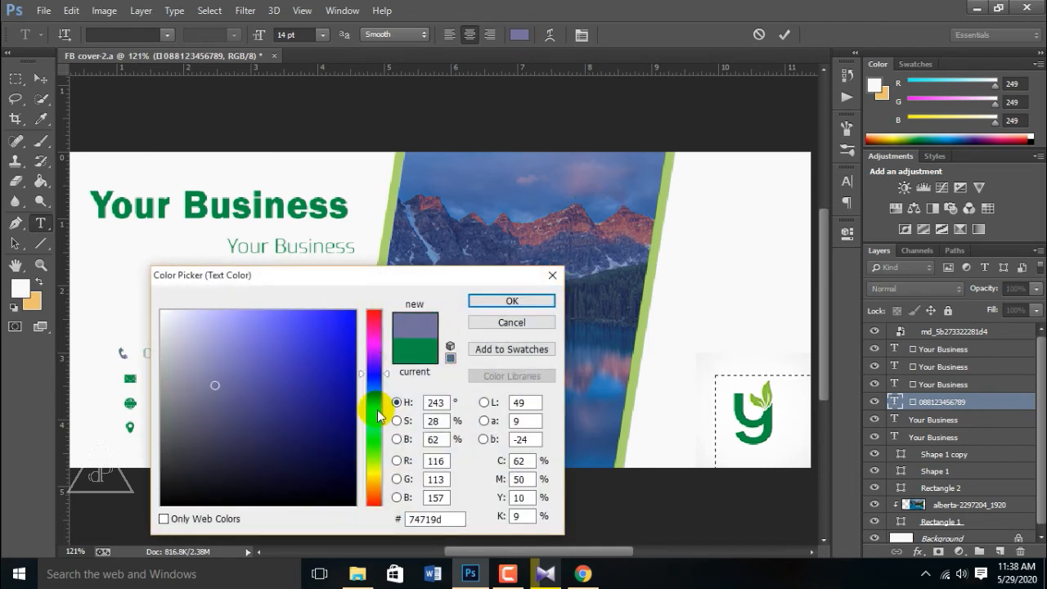
pyautogui.click(463, 204)
pyautogui.click(330, 442)
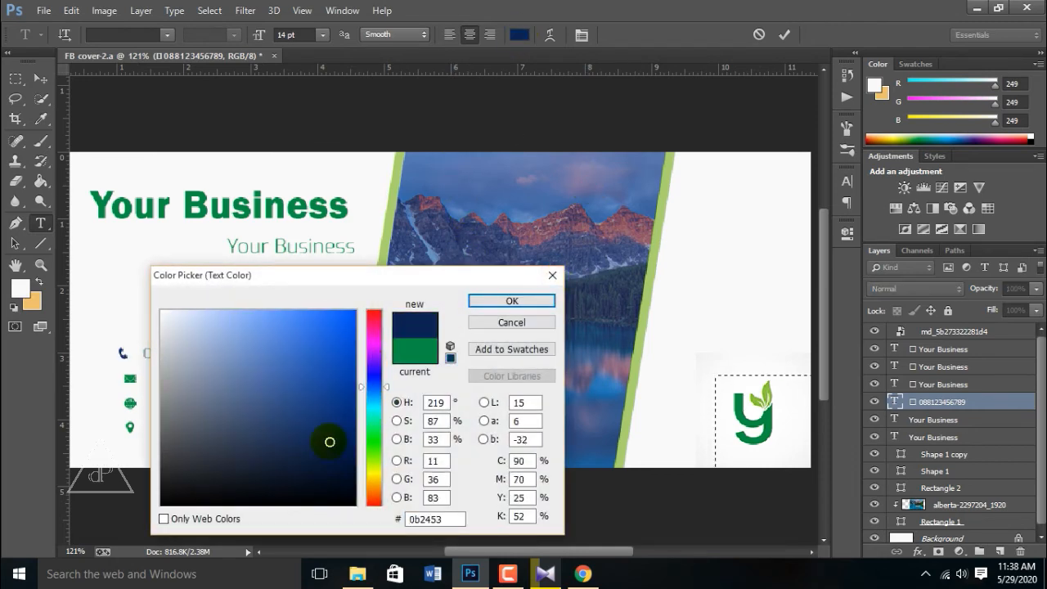
pyautogui.click(335, 415)
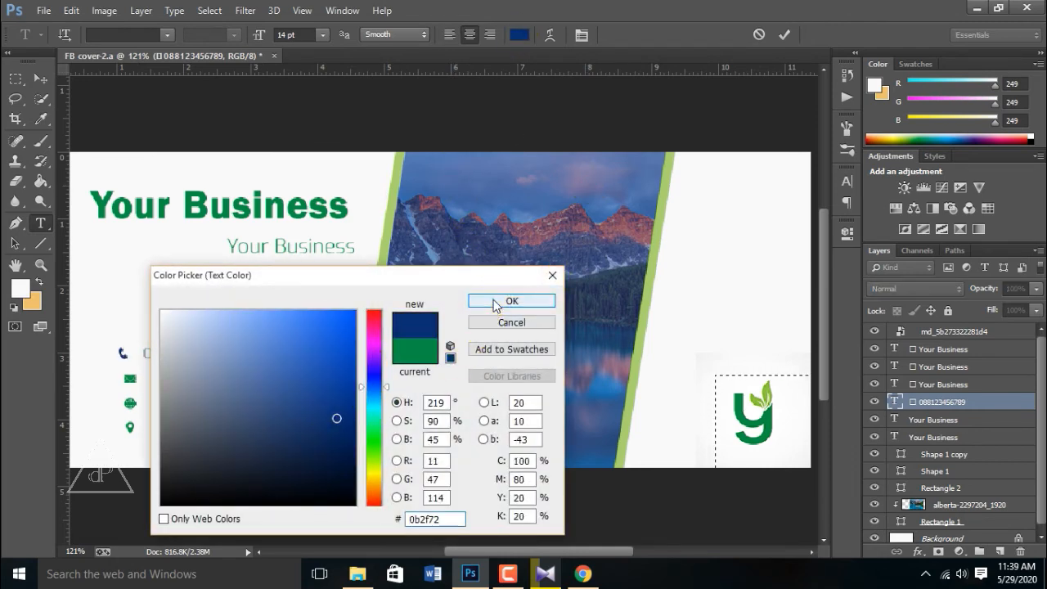
pyautogui.click(507, 301)
pyautogui.click(241, 353)
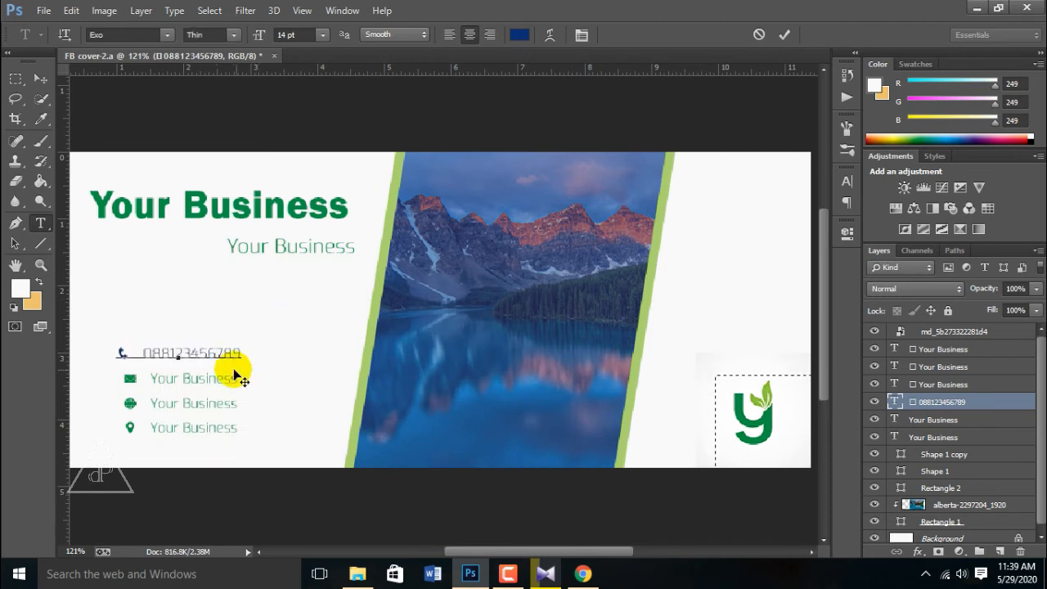
pyautogui.click(41, 82)
# Step: Make the e-mail line navy by sampling the phone icon's colour
pyautogui.click(38, 223)
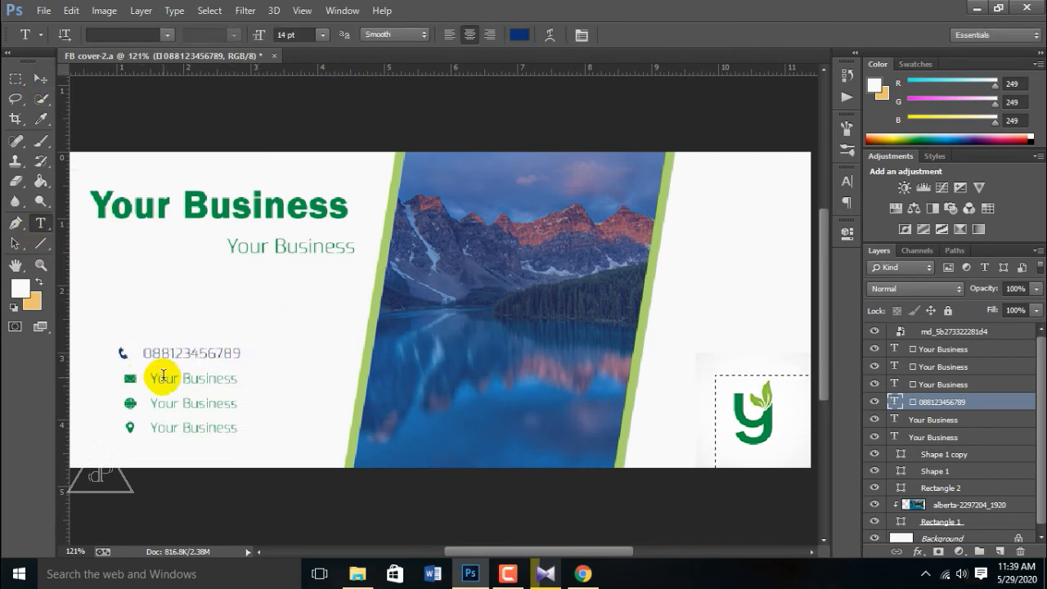
pyautogui.tripleClick(159, 376)
pyautogui.click(520, 36)
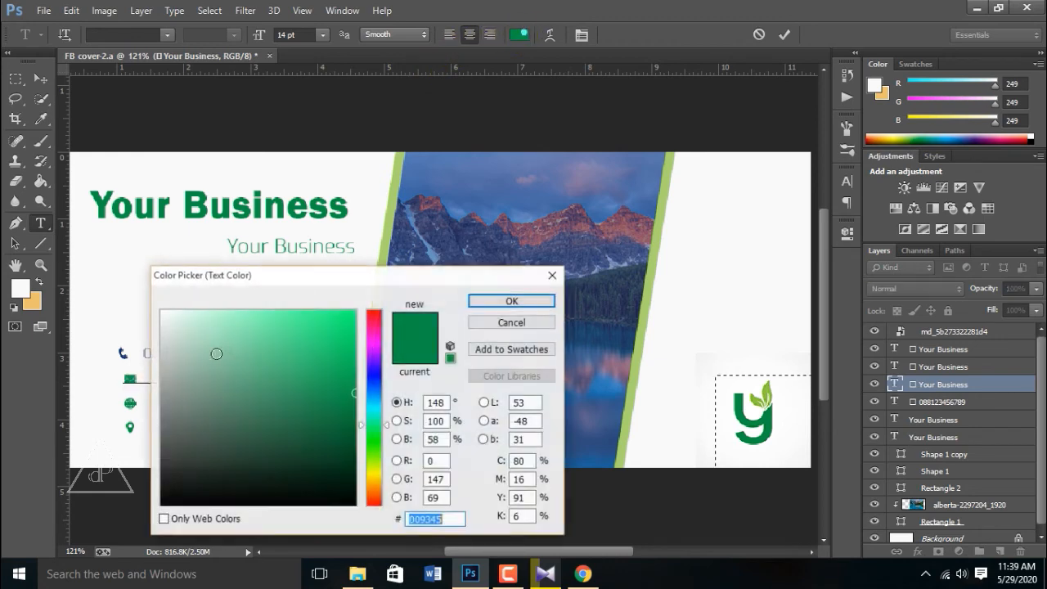
pyautogui.click(122, 353)
pyautogui.click(448, 519)
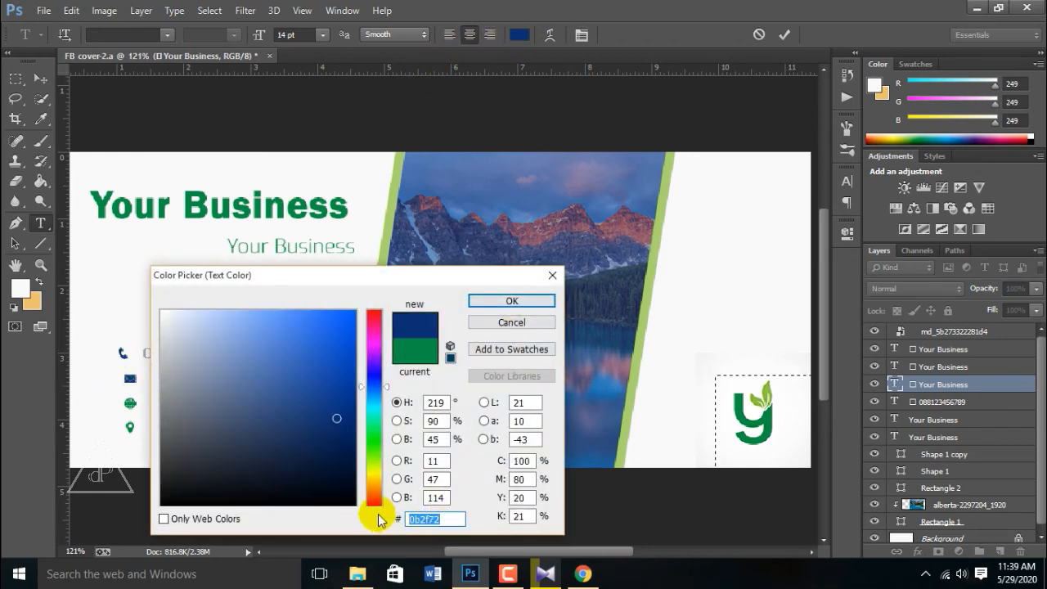
pyautogui.click(523, 300)
pyautogui.click(41, 81)
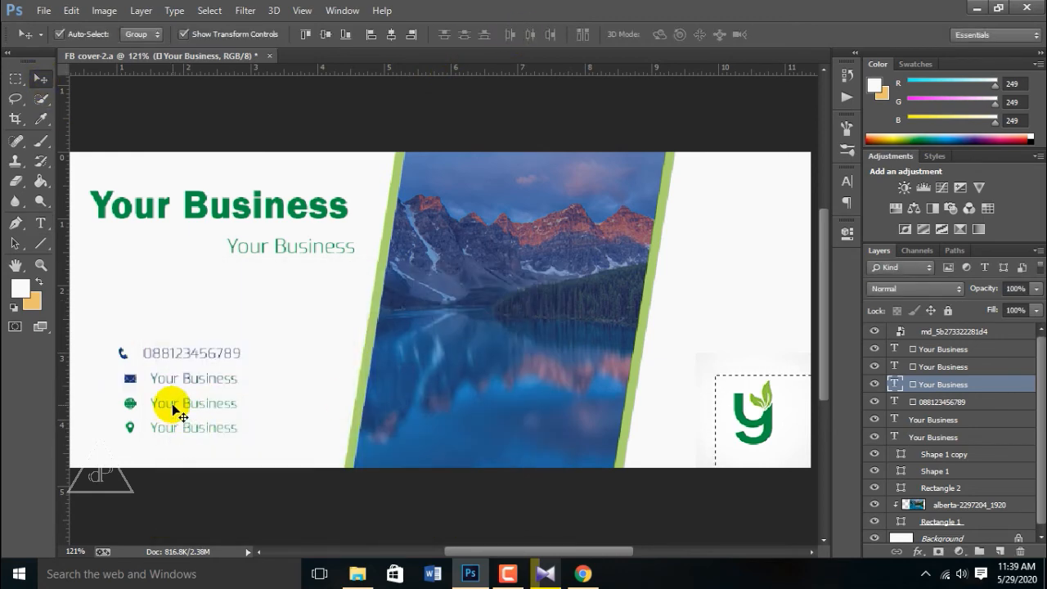
# Step: Apply the navy #0b2f72 hex to the website and location lines
pyautogui.click(40, 222)
pyautogui.tripleClick(176, 404)
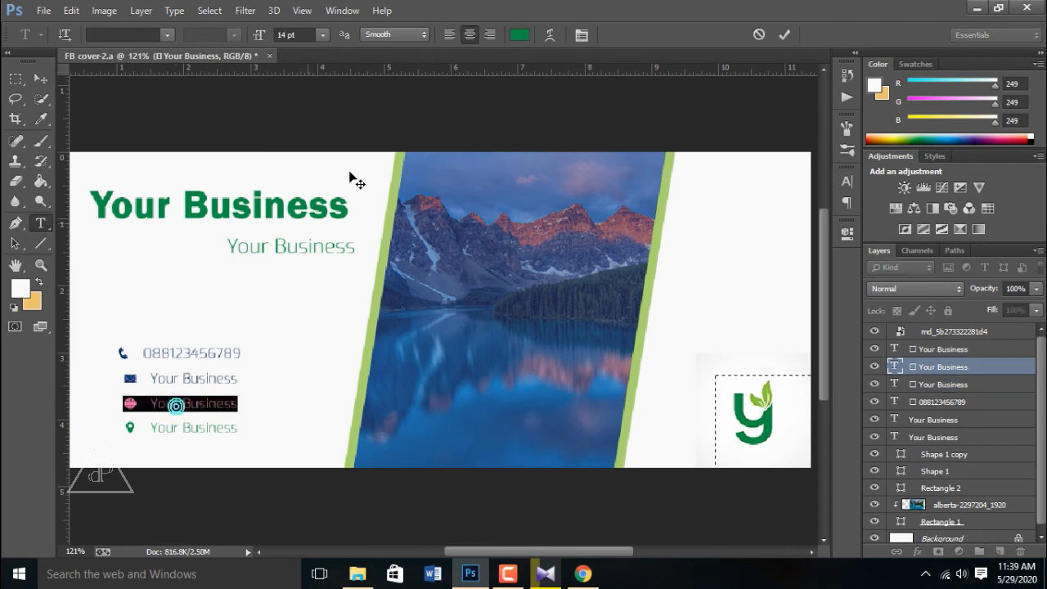
pyautogui.click(518, 36)
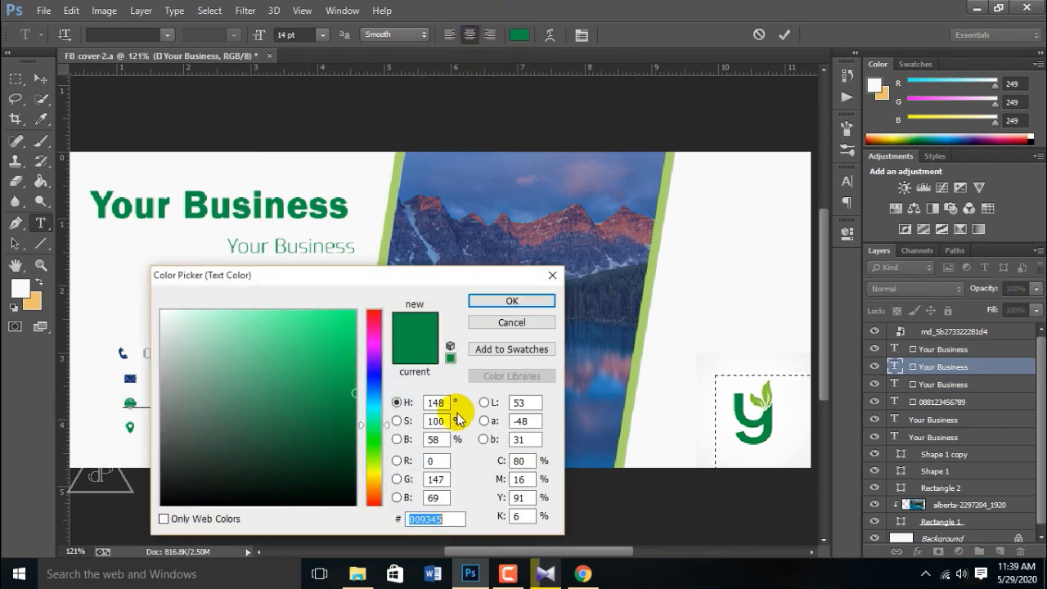
pyautogui.write('0b2f72')
pyautogui.click(497, 303)
pyautogui.tripleClick(193, 427)
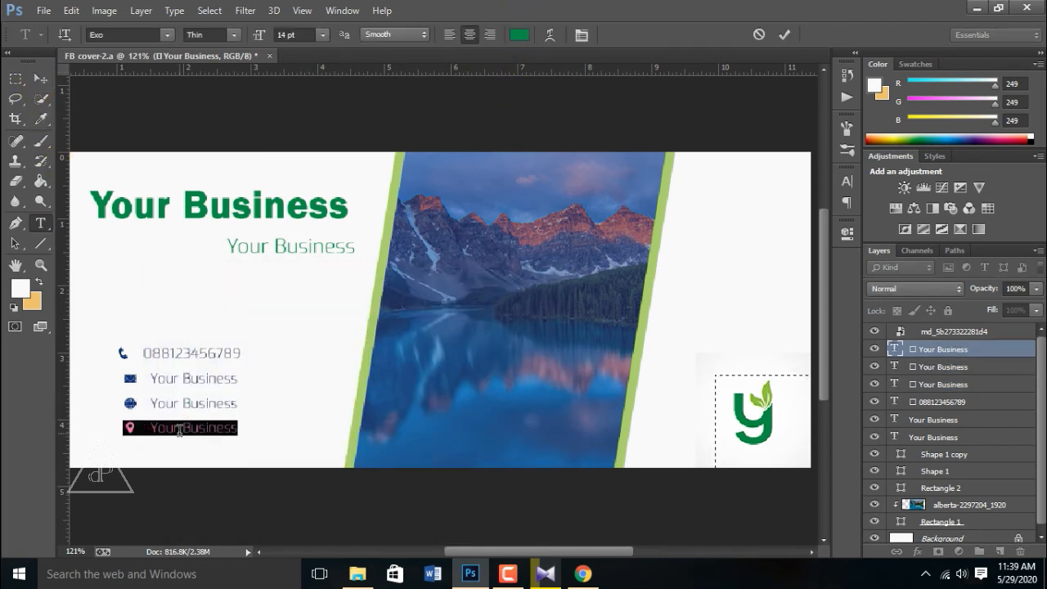
pyautogui.click(517, 34)
pyautogui.hotkey('ctrl', 'v')
pyautogui.click(511, 301)
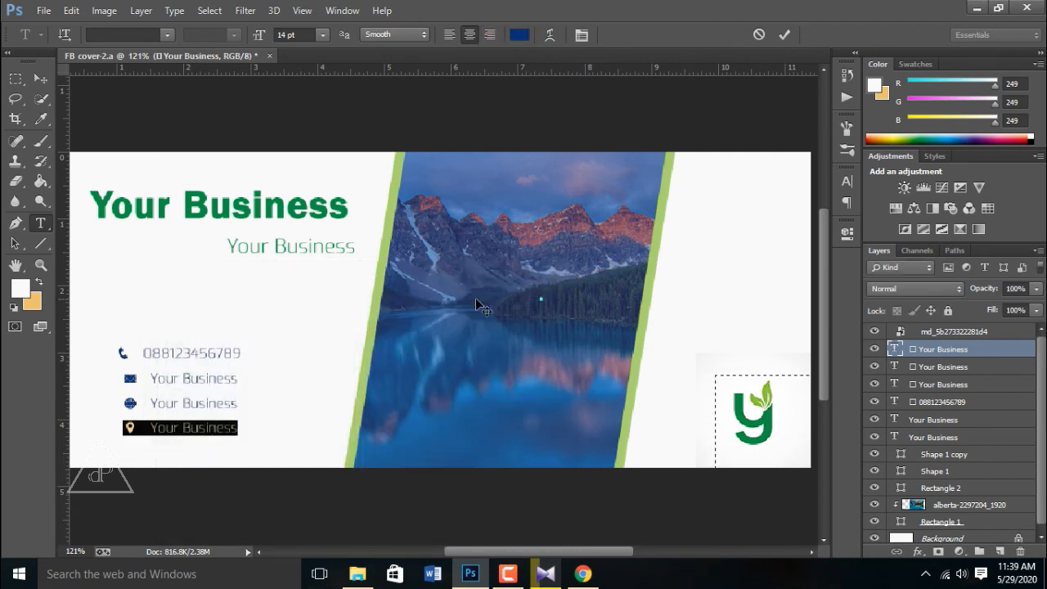
pyautogui.click(39, 75)
pyautogui.click(167, 380)
pyautogui.click(42, 226)
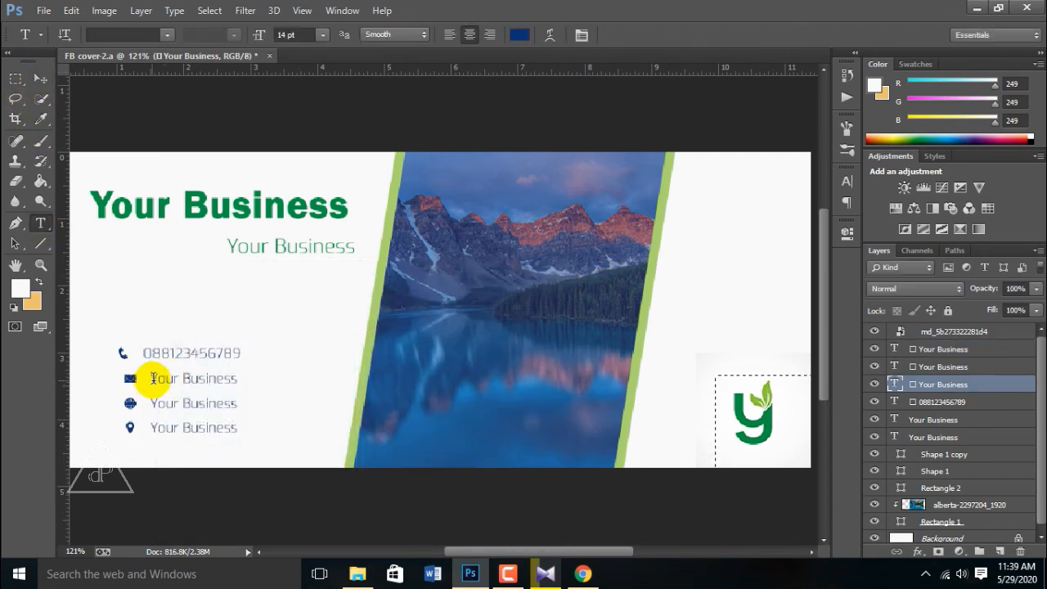
pyautogui.moveTo(150, 376); pyautogui.dragTo(240, 381)
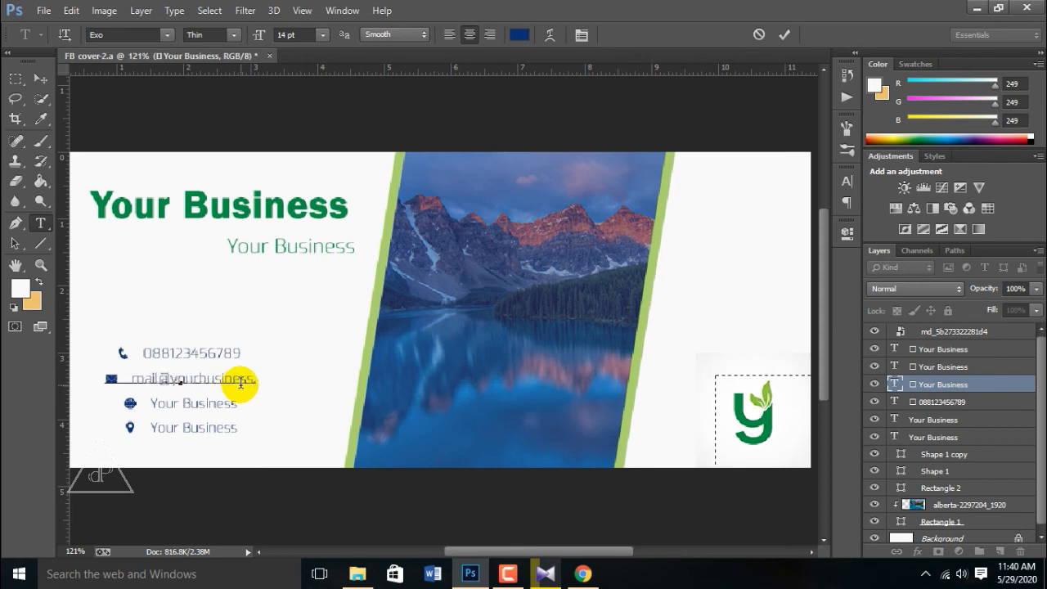
pyautogui.click(40, 78)
pyautogui.click(41, 223)
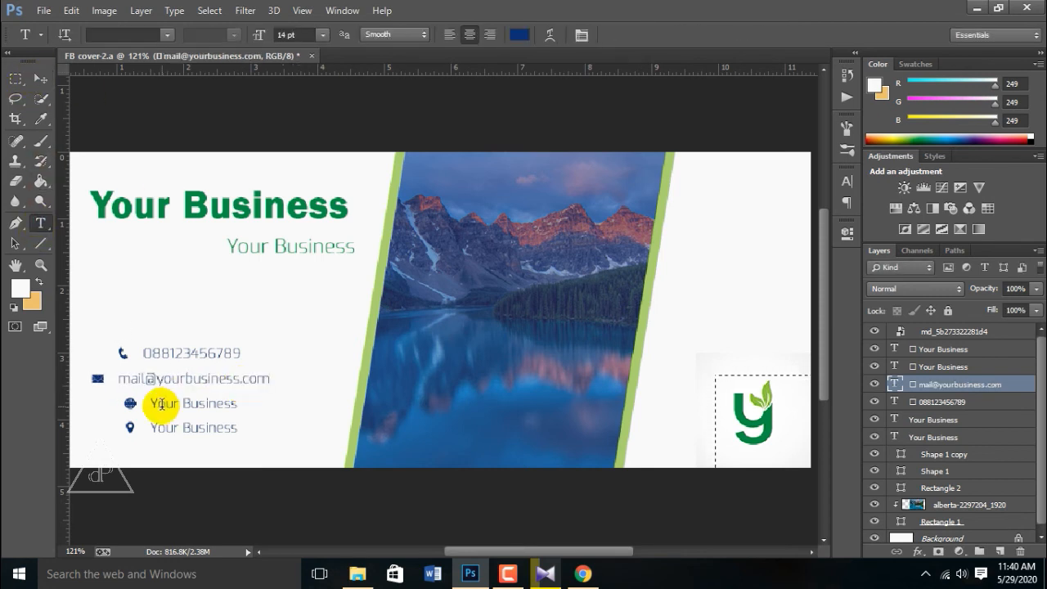
pyautogui.doubleClick(161, 403)
pyautogui.keyDown('shift'); pyautogui.click(244, 413); pyautogui.keyUp('shift')
pyautogui.write('www.b')
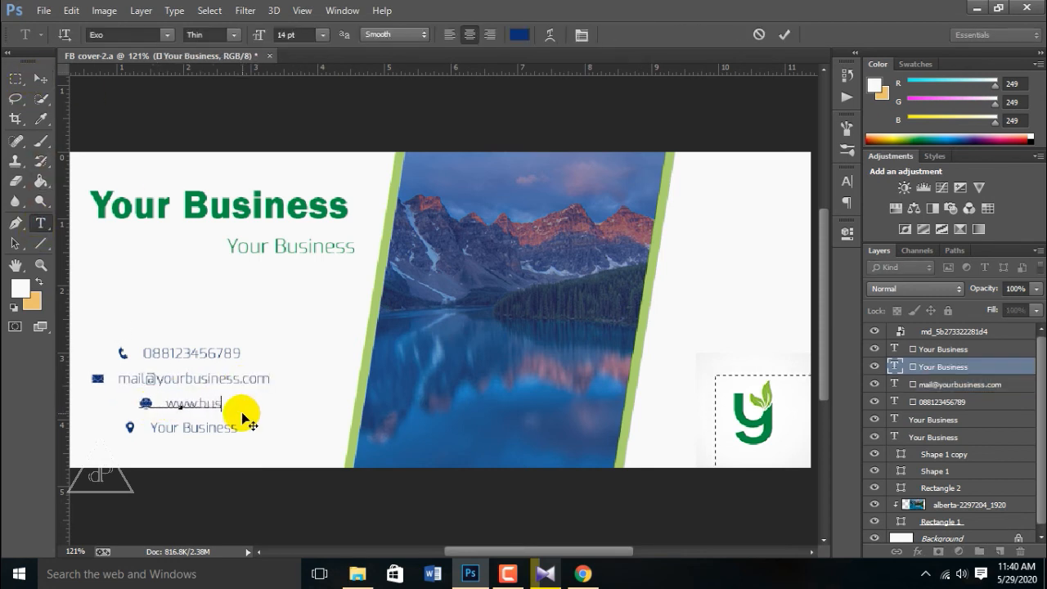
pyautogui.click(41, 223)
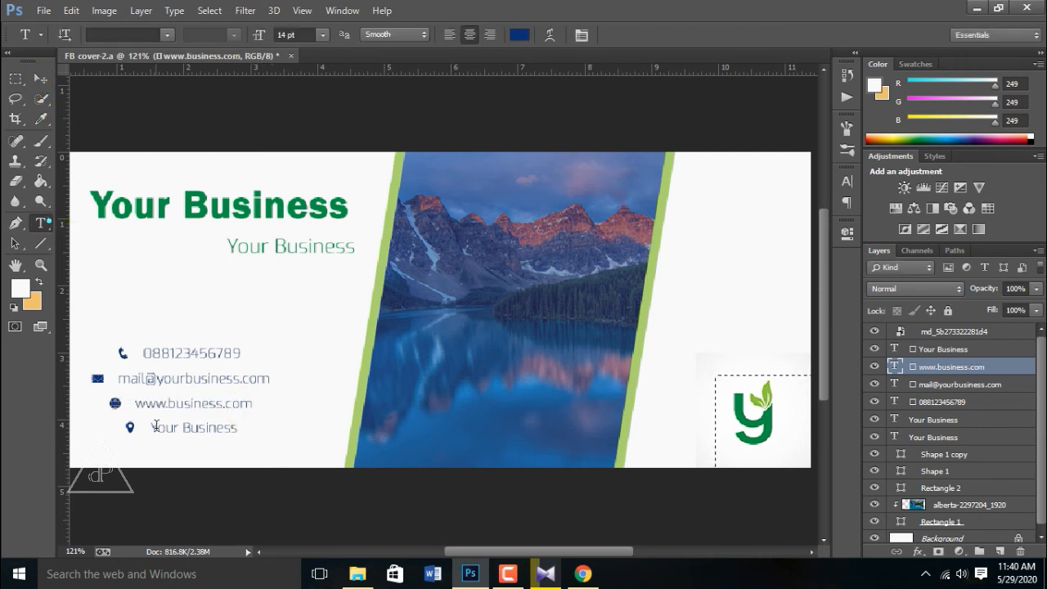
pyautogui.moveTo(152, 428); pyautogui.dragTo(242, 430)
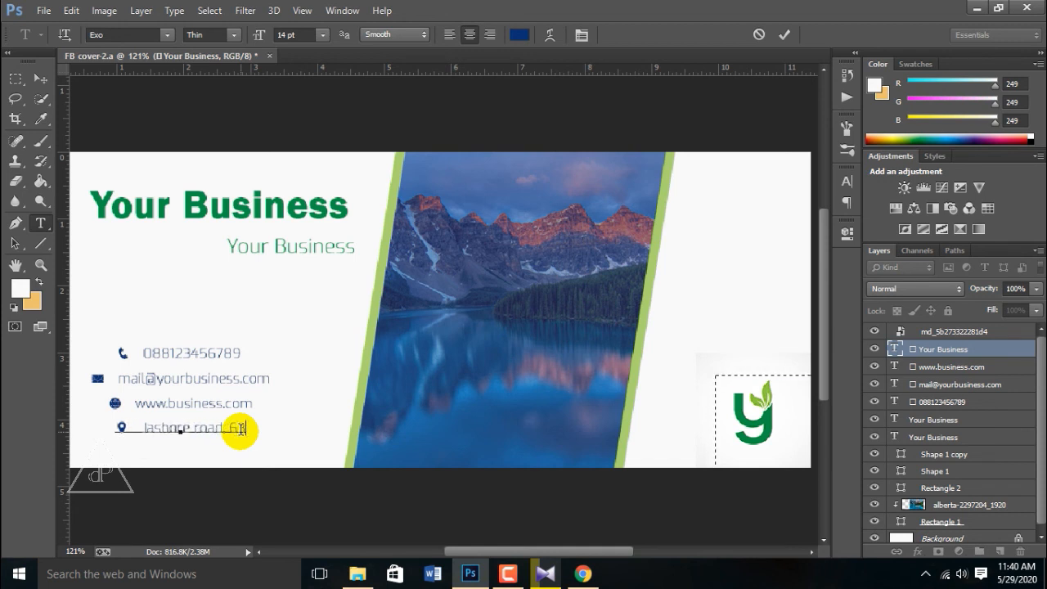
pyautogui.click(40, 78)
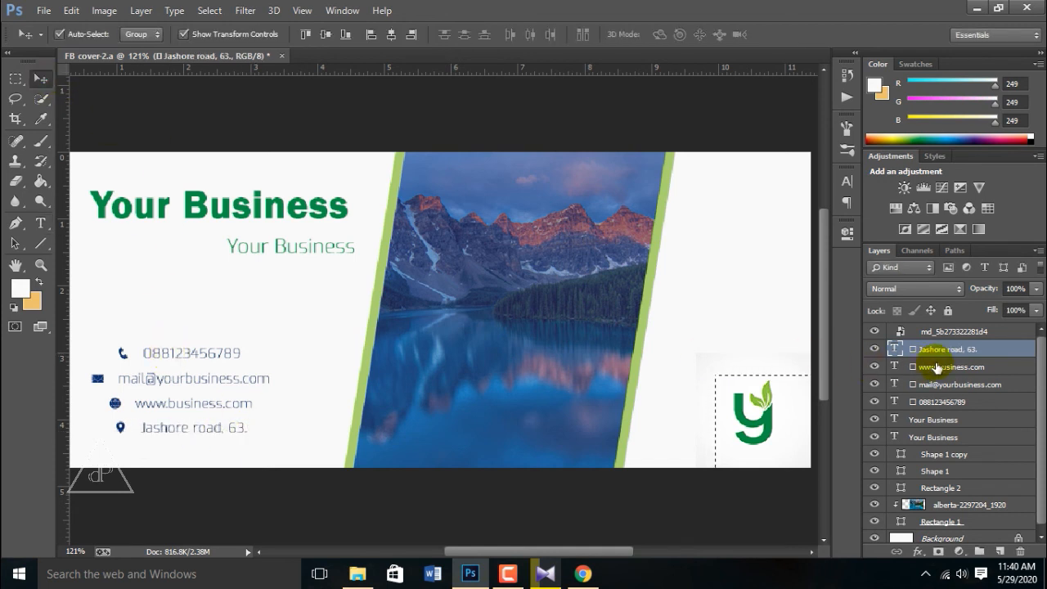
# Step: Move the four contact lines slightly higher and group them into Group 1
pyautogui.keyDown('shift'); pyautogui.click(923, 404); pyautogui.keyUp('shift')
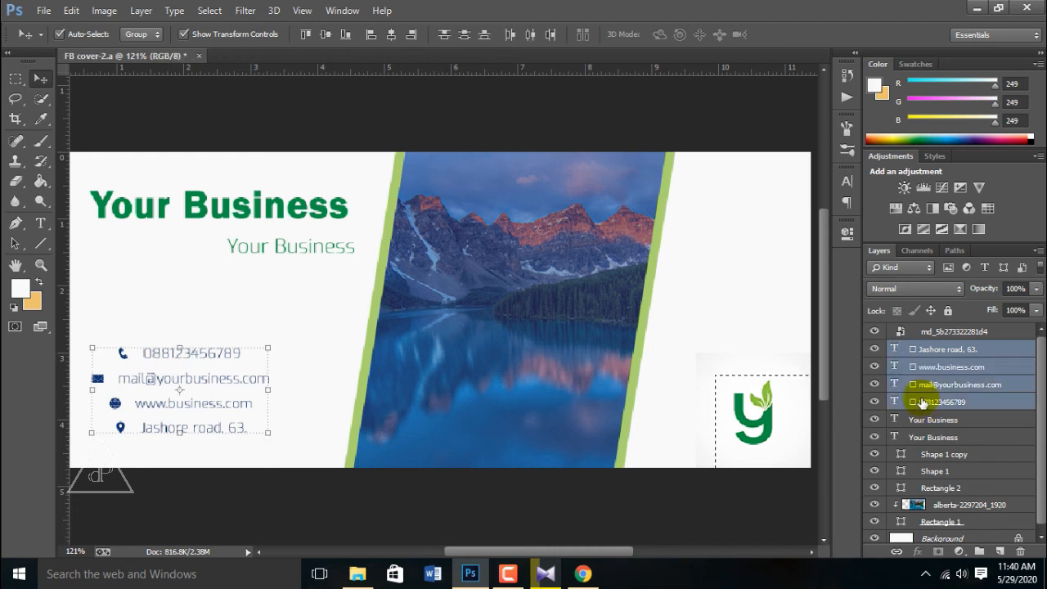
pyautogui.moveTo(143, 351); pyautogui.dragTo(156, 336)
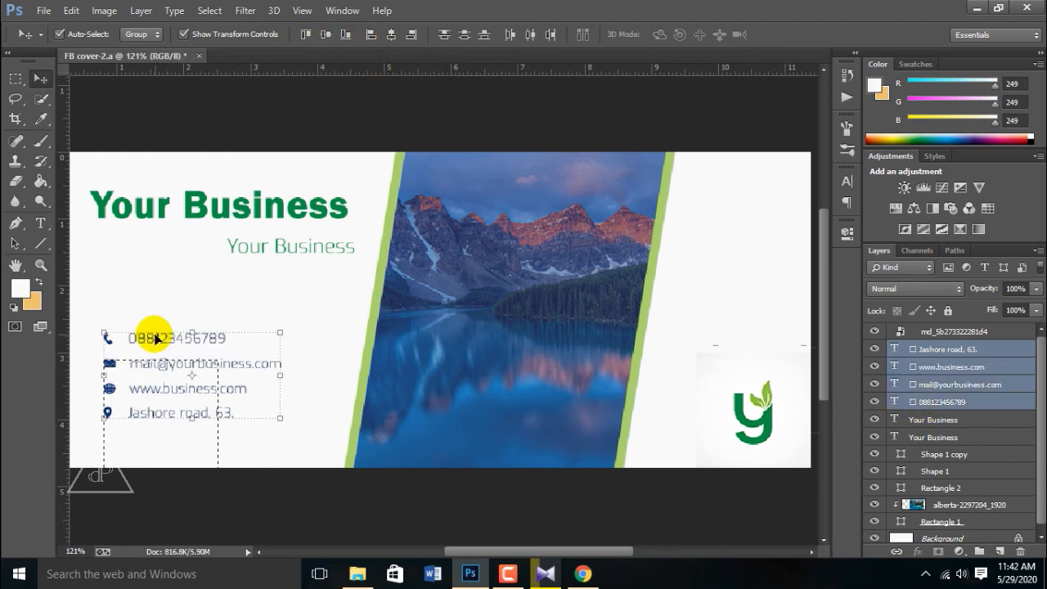
pyautogui.click(322, 320)
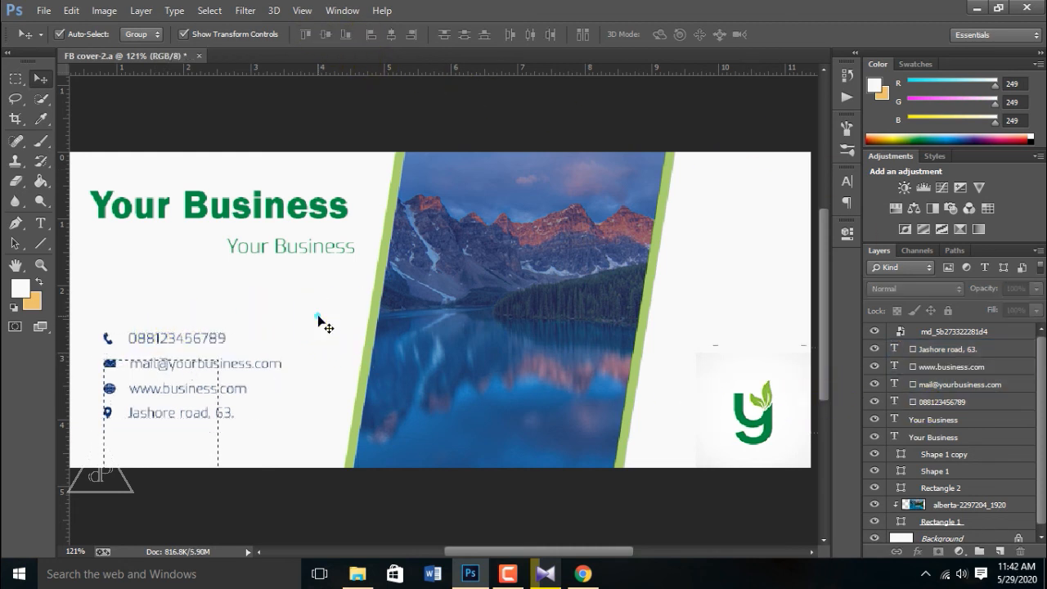
pyautogui.scroll(2, 302, 327)
pyautogui.scroll(-5, 302, 325)
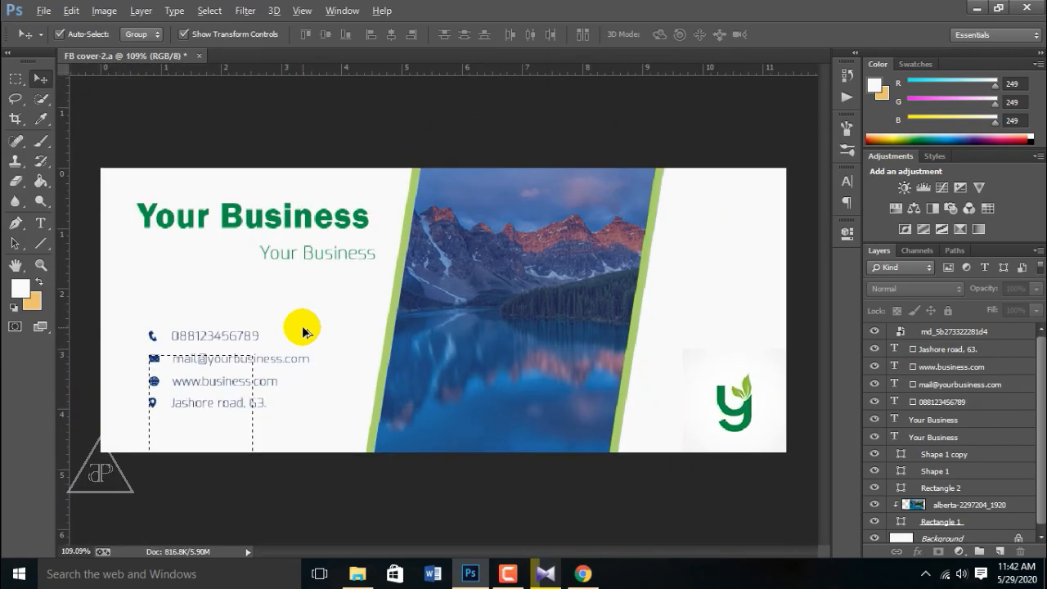
pyautogui.hotkey('ctrl', 'g')
# Step: Save the cover to the Desktop as FB cover-2.jpg at maximum quality and view it in Photos
pyautogui.hotkey('ctrl', 'shift', 's')
pyautogui.click(55, 136)
pyautogui.click(58, 152)
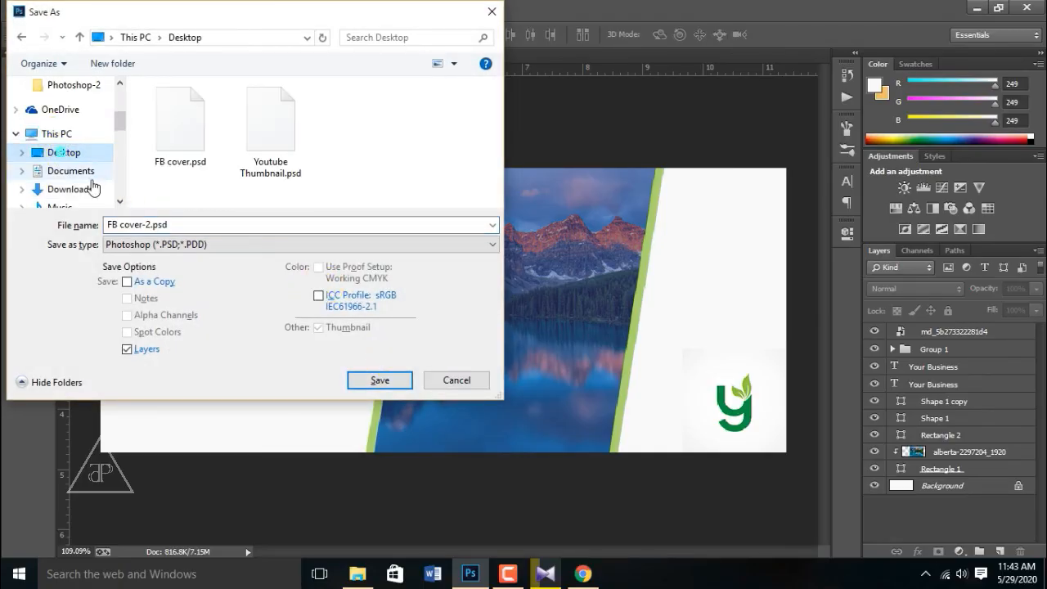
pyautogui.click(187, 243)
pyautogui.click(193, 362)
pyautogui.click(372, 376)
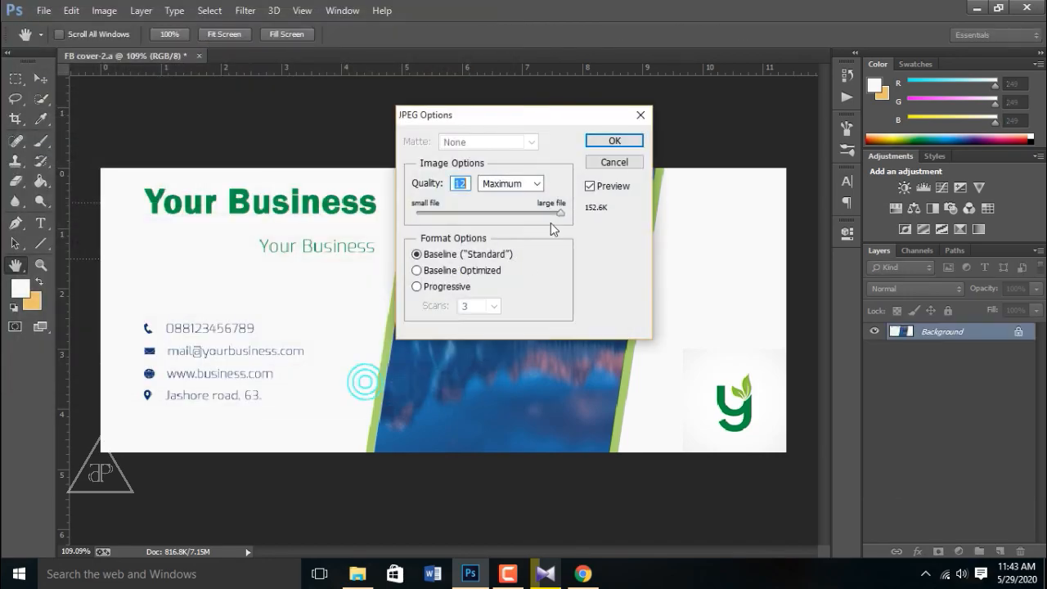
pyautogui.click(598, 141)
pyautogui.click(977, 6)
pyautogui.doubleClick(201, 351)
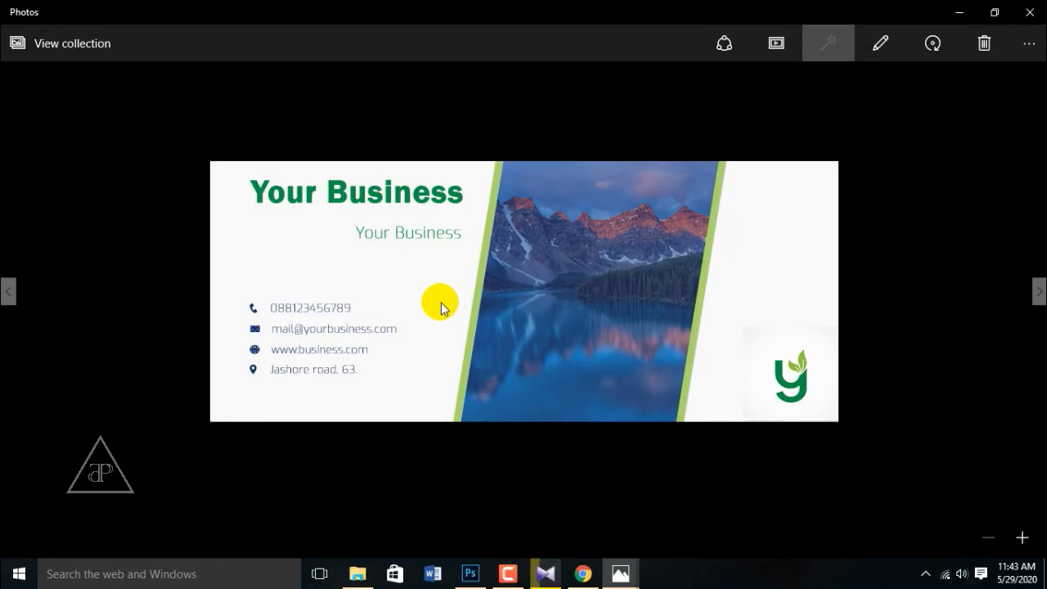
pyautogui.scroll(5, 441, 303)
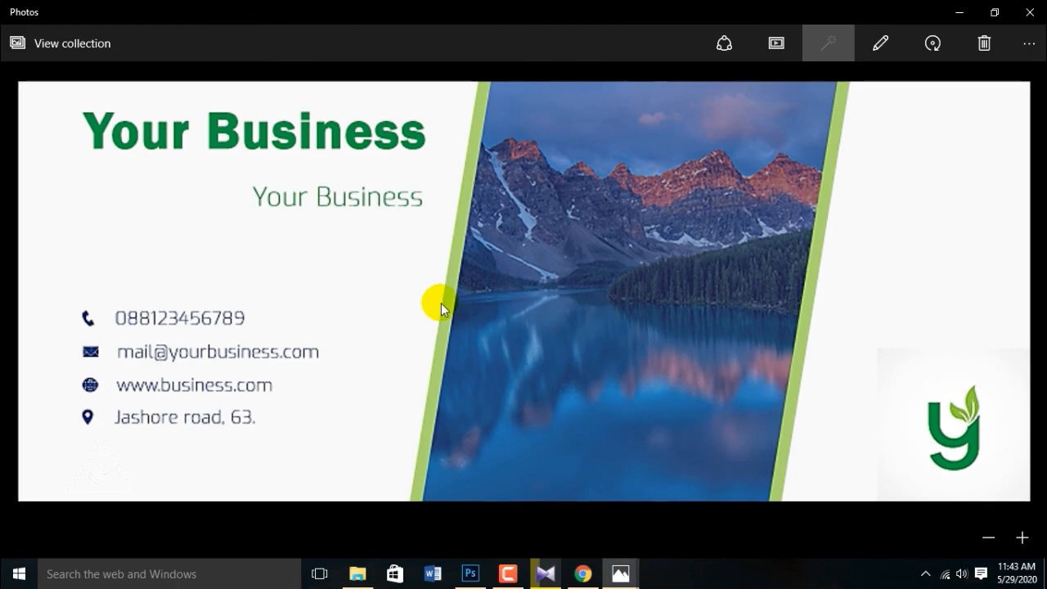